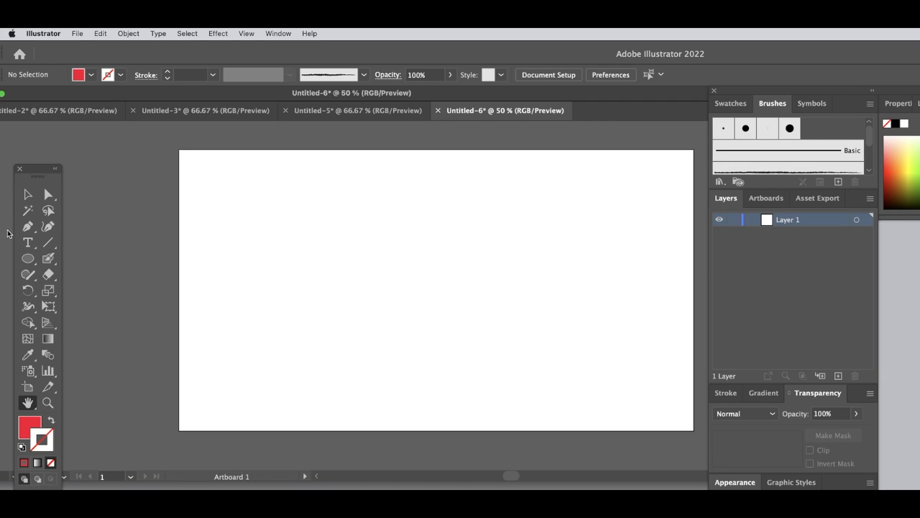
- Draw several diagonal test lines across the artboard with the Line Segment tool
{"action": "left_click", "coordinate": [32, 261]}
{"action": "left_click_drag", "start_coordinate": [33, 263], "coordinate": [92, 260]}
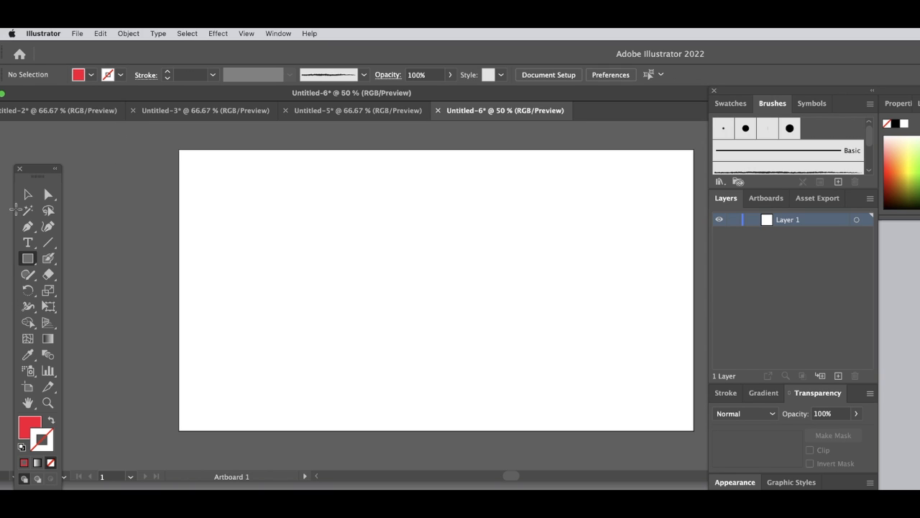
{"action": "left_click", "coordinate": [49, 244]}
{"action": "left_click_drag", "start_coordinate": [289, 269], "coordinate": [506, 184]}
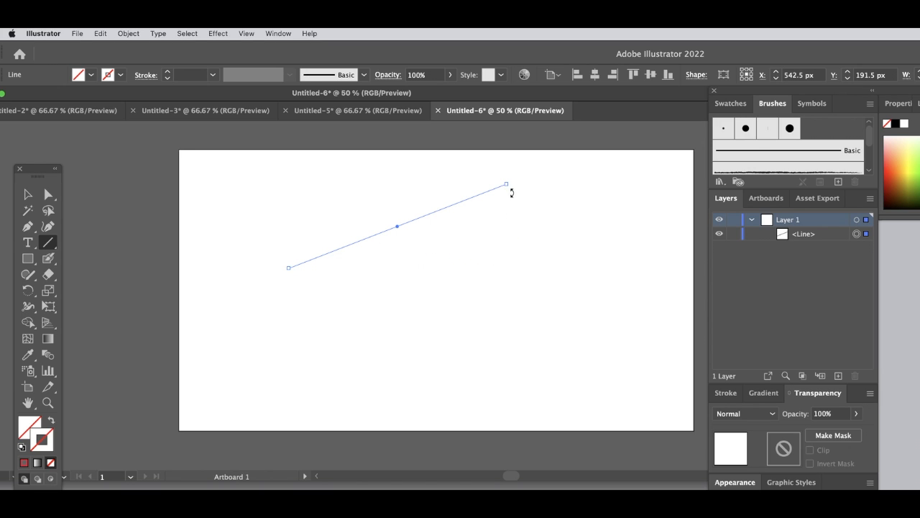
{"action": "left_click", "coordinate": [465, 294]}
{"action": "left_click_drag", "start_coordinate": [318, 204], "coordinate": [511, 331]}
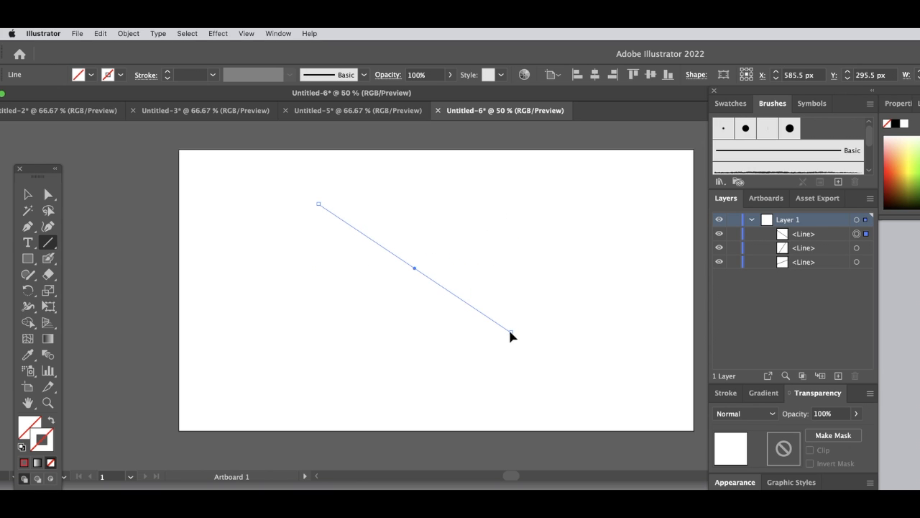
{"action": "left_click", "coordinate": [27, 194]}
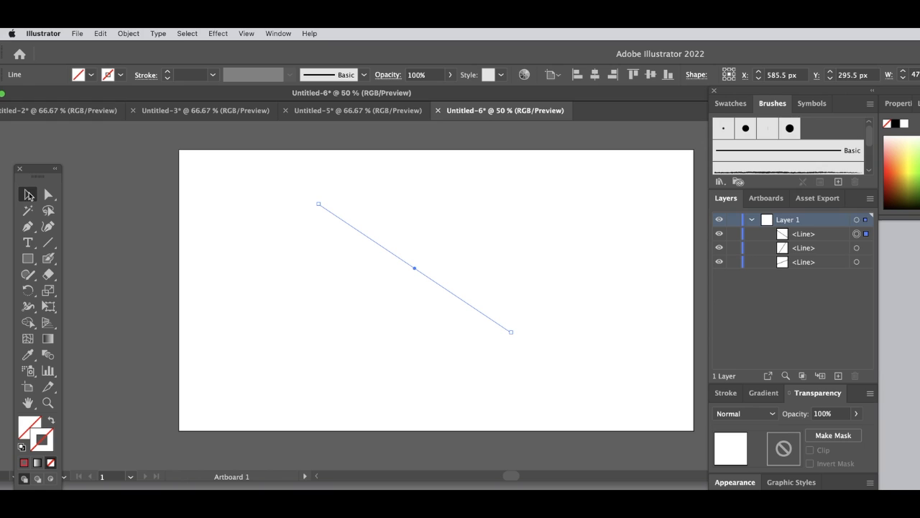
{"action": "left_click", "coordinate": [27, 258]}
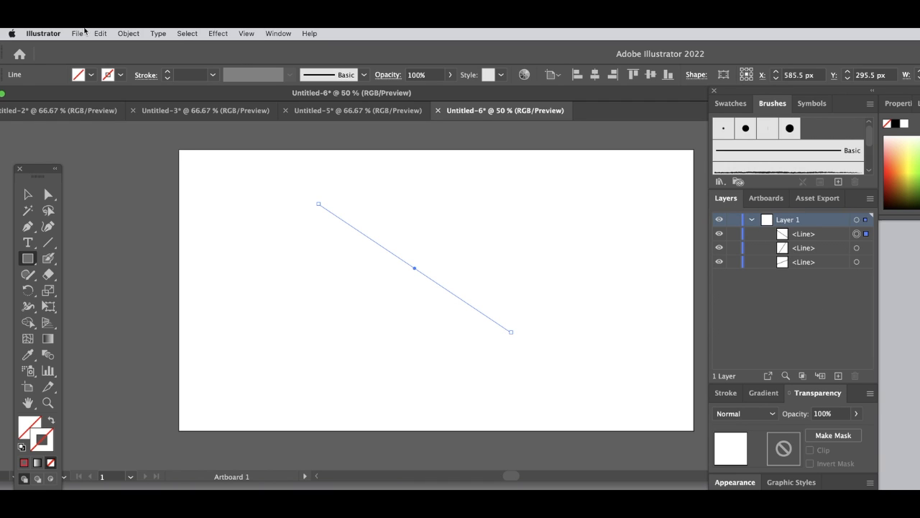
{"action": "left_click", "coordinate": [870, 105]}
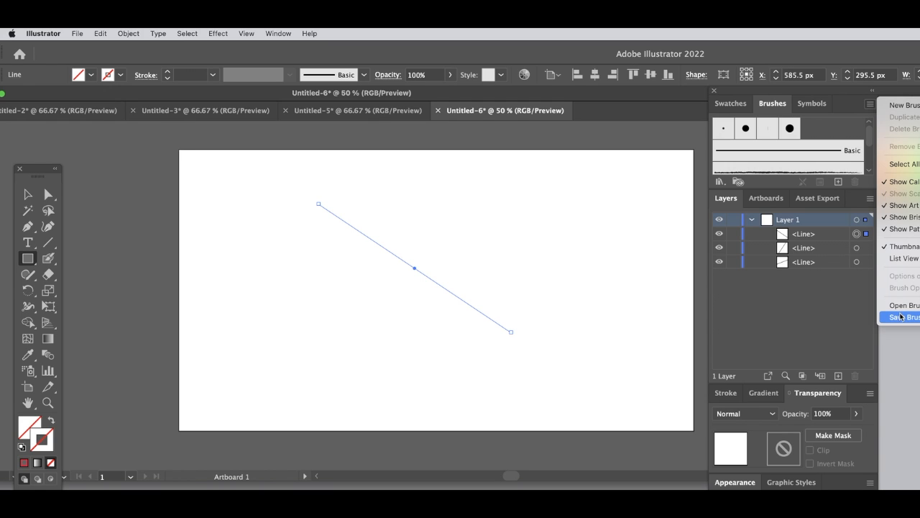
{"action": "left_click", "coordinate": [871, 105]}
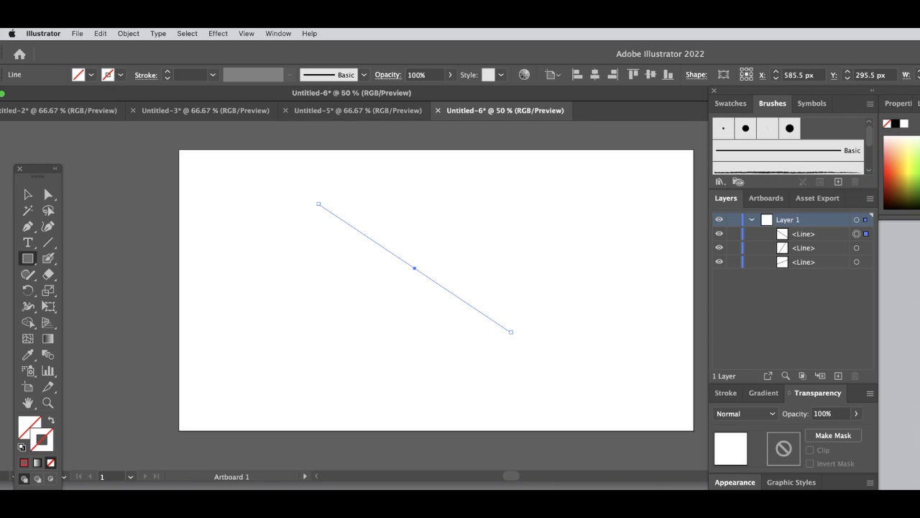
{"action": "key", "text": "super+Tab"}
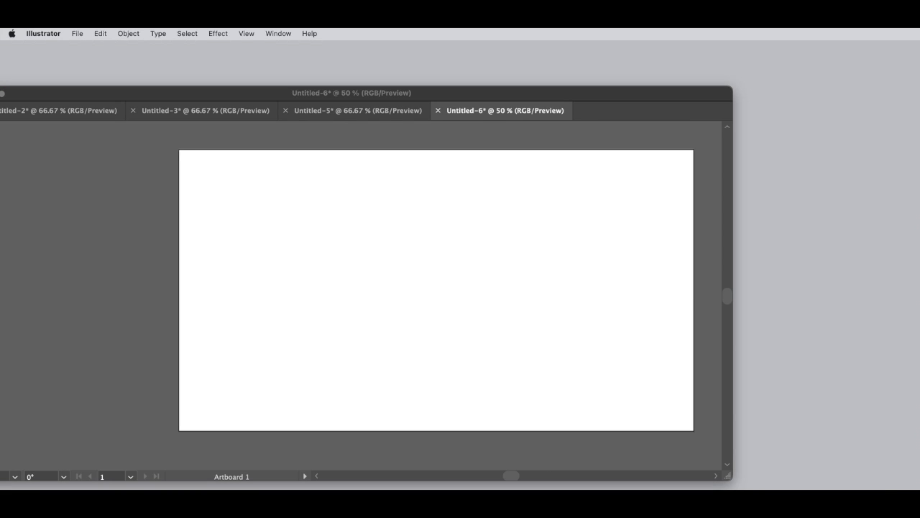
{"action": "left_click", "coordinate": [362, 357]}
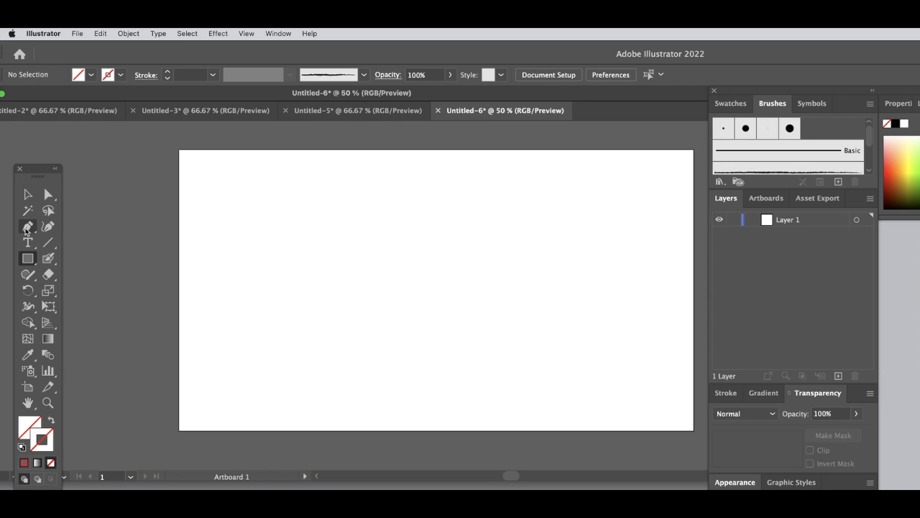
- Draw a rectangle of about 1285 × 701 px covering the whole artboard
{"action": "left_click_drag", "start_coordinate": [29, 260], "coordinate": [71, 261]}
{"action": "left_click_drag", "start_coordinate": [178, 149], "coordinate": [695, 430]}
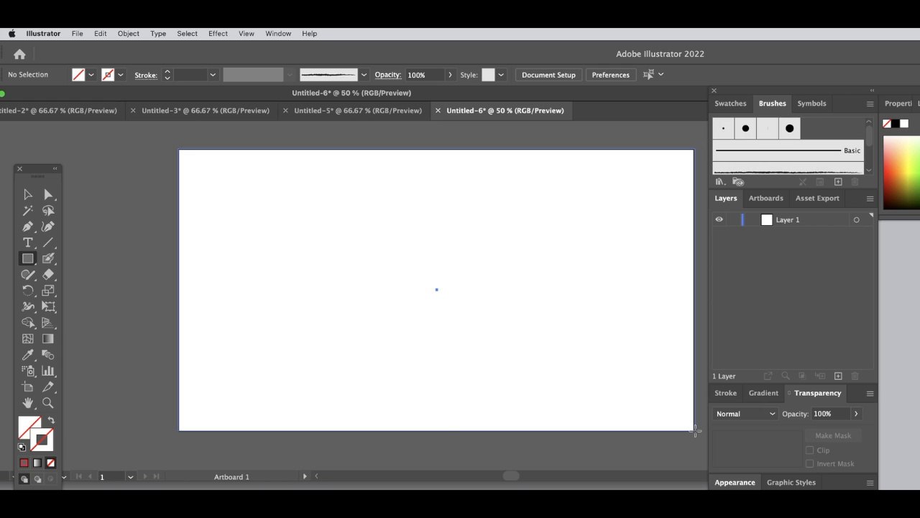
{"action": "left_click_drag", "start_coordinate": [695, 430], "coordinate": [693, 431]}
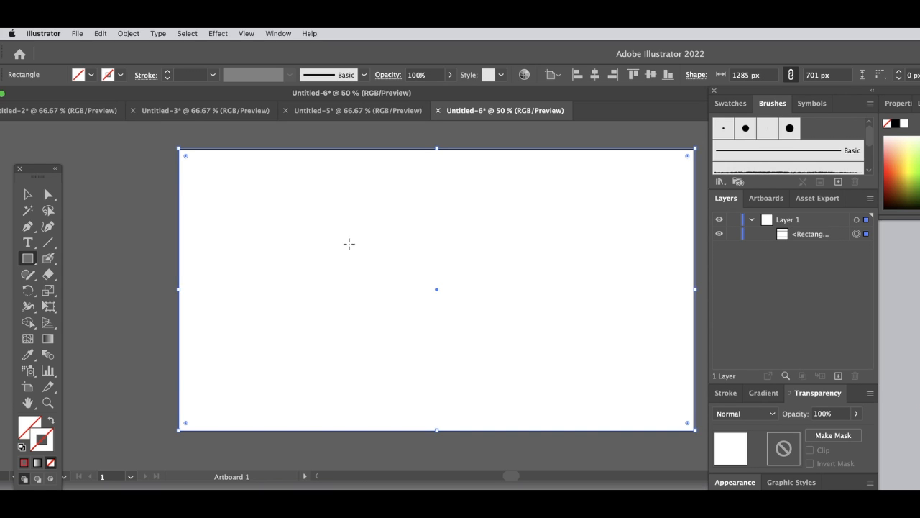
- Give the artboard-sized rectangle a green 29A82C stroke and swap it to the fill, leaving no stroke
{"action": "double_click", "coordinate": [49, 449]}
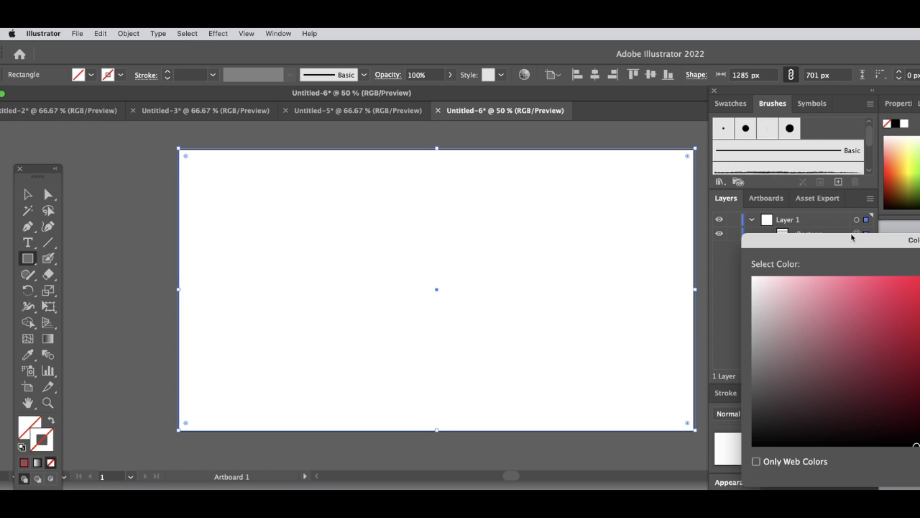
{"action": "left_click", "coordinate": [919, 349]}
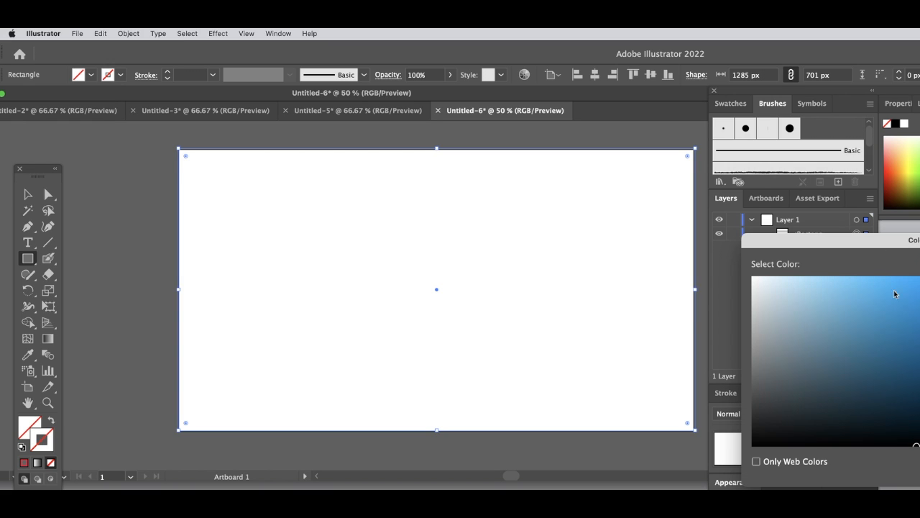
{"action": "left_click_drag", "start_coordinate": [839, 242], "coordinate": [652, 208]}
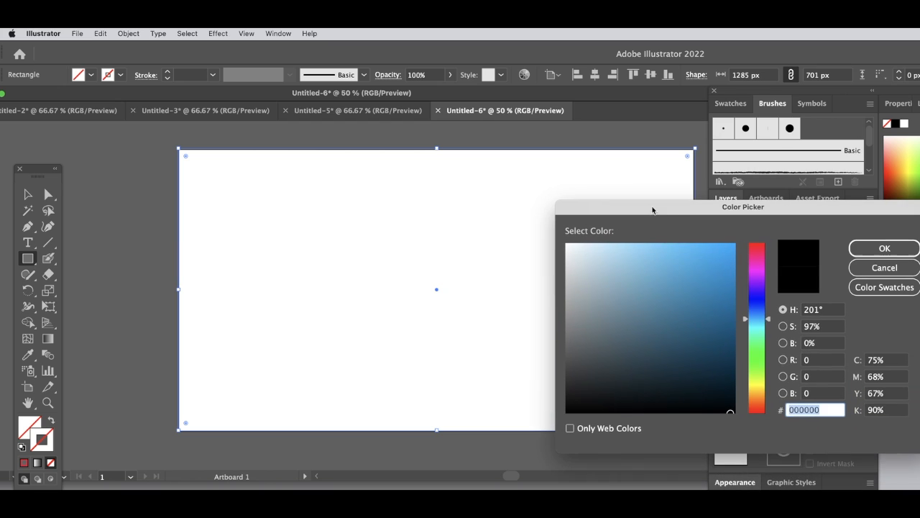
{"action": "left_click", "coordinate": [760, 340]}
{"action": "left_click", "coordinate": [705, 278]}
{"action": "left_click", "coordinate": [758, 343]}
{"action": "left_click", "coordinate": [758, 345]}
{"action": "left_click", "coordinate": [710, 284]}
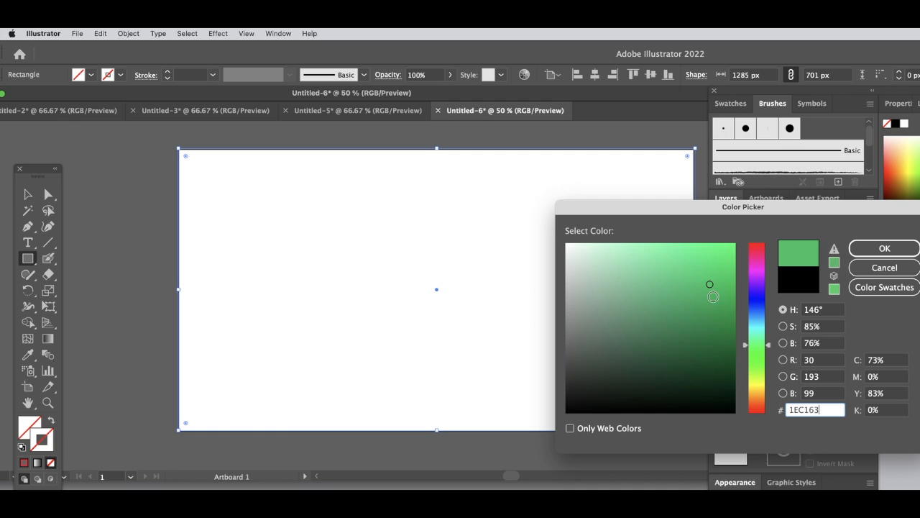
{"action": "left_click", "coordinate": [761, 357]}
{"action": "left_click", "coordinate": [667, 261]}
{"action": "left_click", "coordinate": [697, 300]}
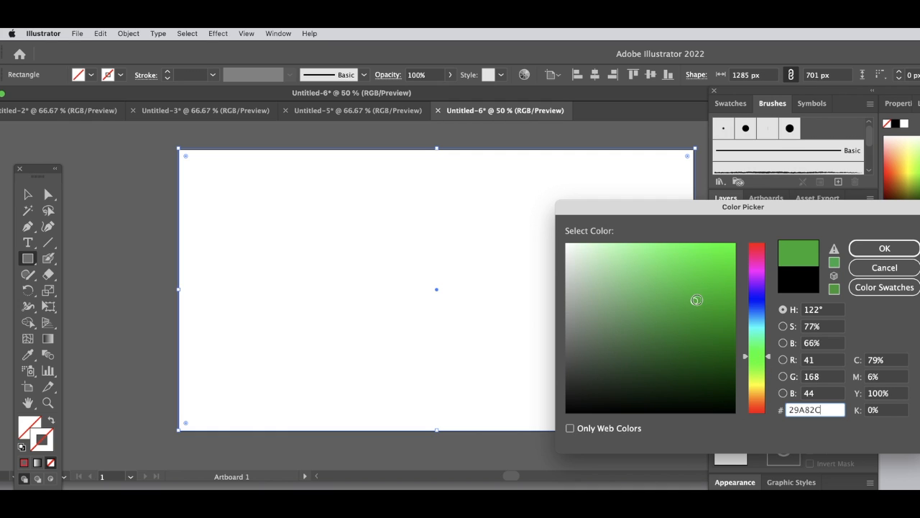
{"action": "left_click", "coordinate": [884, 248]}
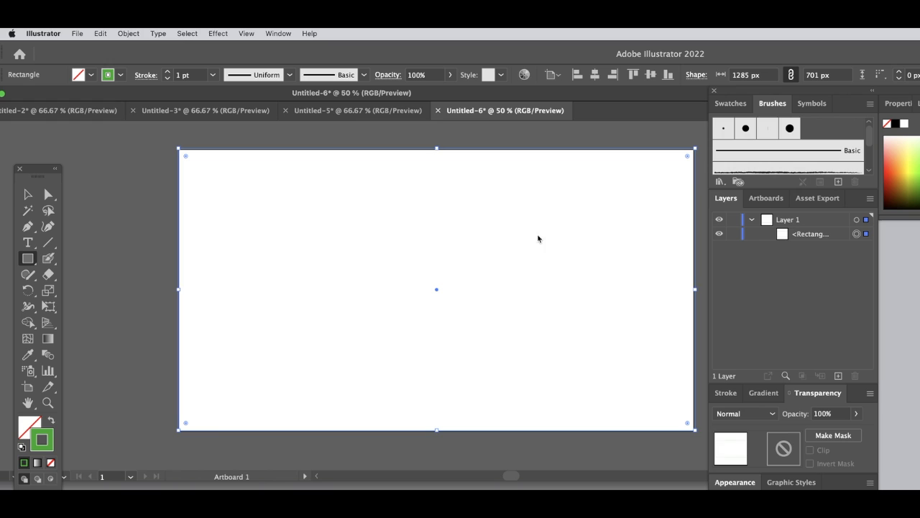
{"action": "left_click", "coordinate": [51, 422]}
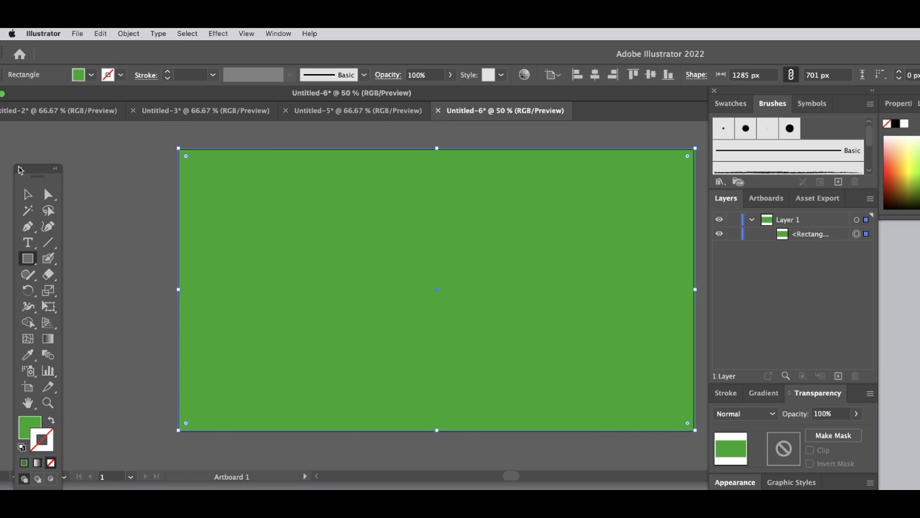
- Add a new layer above the green rectangle's layer
{"action": "left_click", "coordinate": [28, 196]}
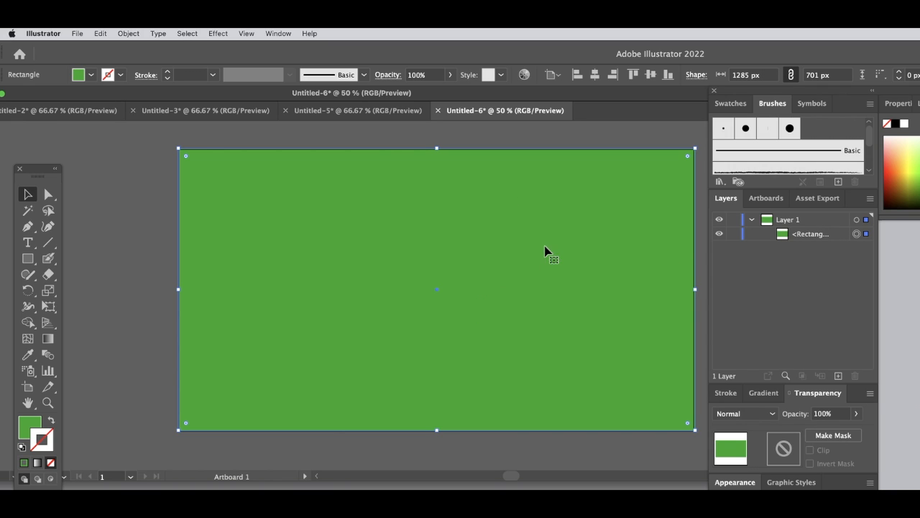
{"action": "left_click", "coordinate": [838, 376]}
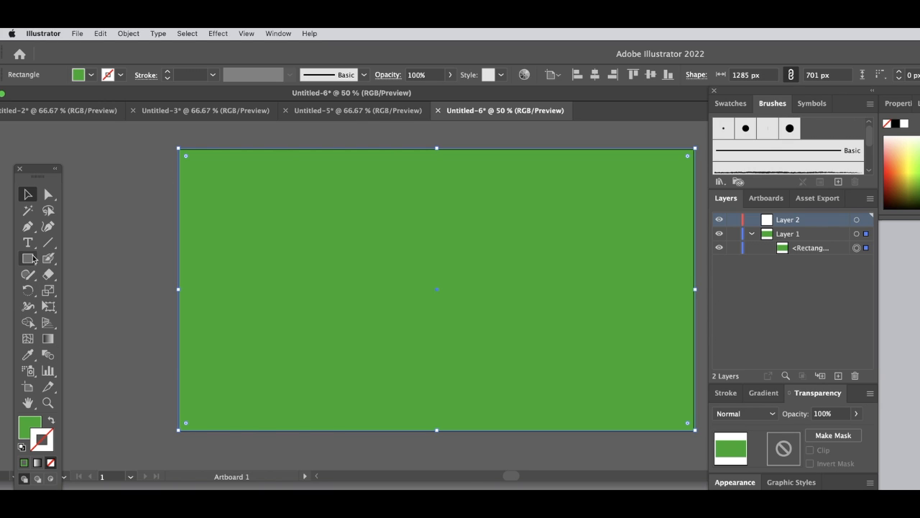
{"action": "left_click_drag", "start_coordinate": [30, 263], "coordinate": [72, 267]}
{"action": "left_click", "coordinate": [139, 167]}
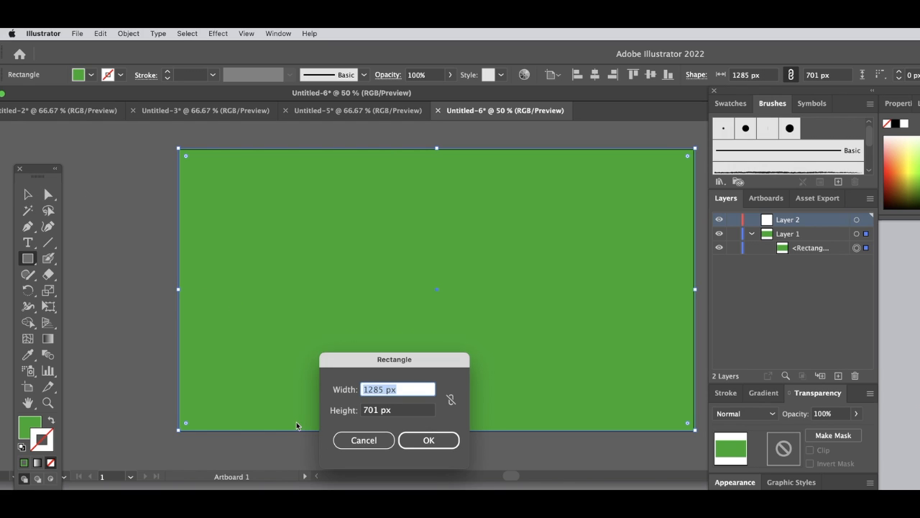
{"action": "left_click", "coordinate": [363, 440]}
{"action": "left_click", "coordinate": [34, 196]}
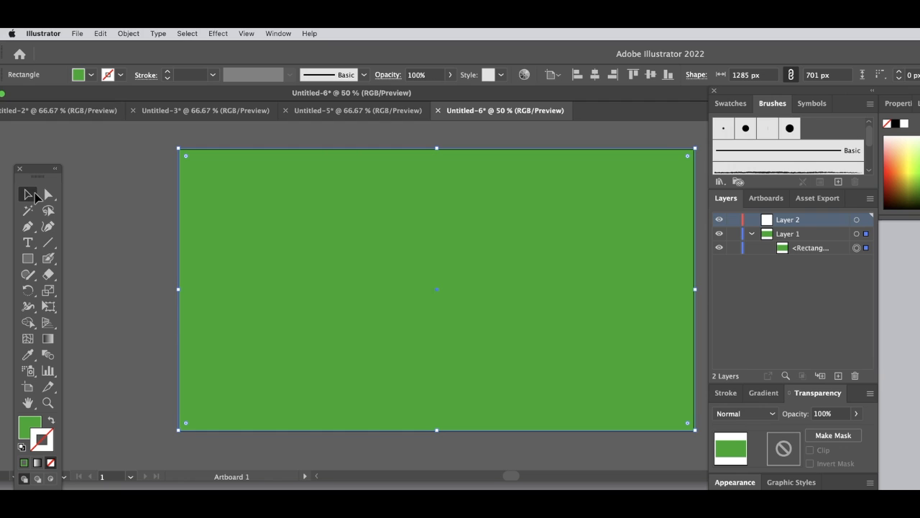
{"action": "left_click", "coordinate": [46, 195]}
{"action": "left_click", "coordinate": [27, 195]}
- Draw a rectangle of about 1318 × 433 px on Layer 2 over the upper part of the artboard
{"action": "left_click", "coordinate": [32, 260]}
{"action": "left_click", "coordinate": [60, 260]}
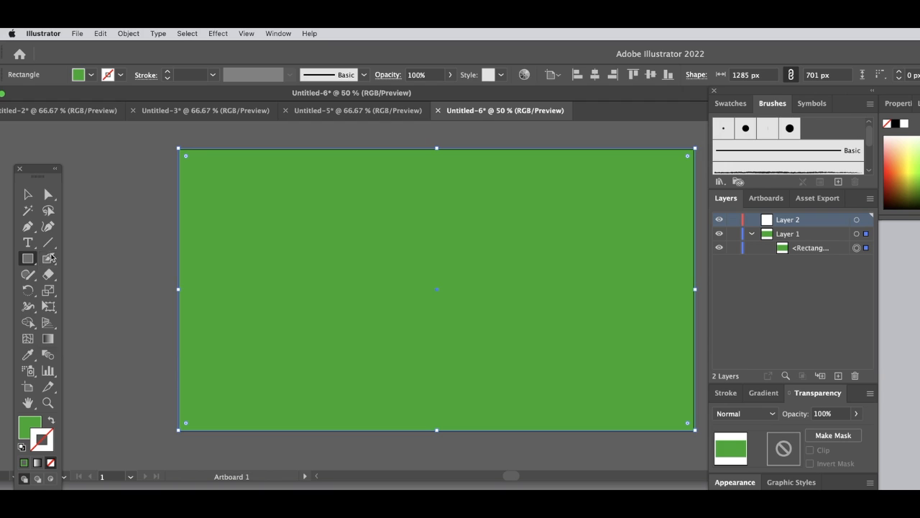
{"action": "left_click_drag", "start_coordinate": [158, 134], "coordinate": [688, 307]}
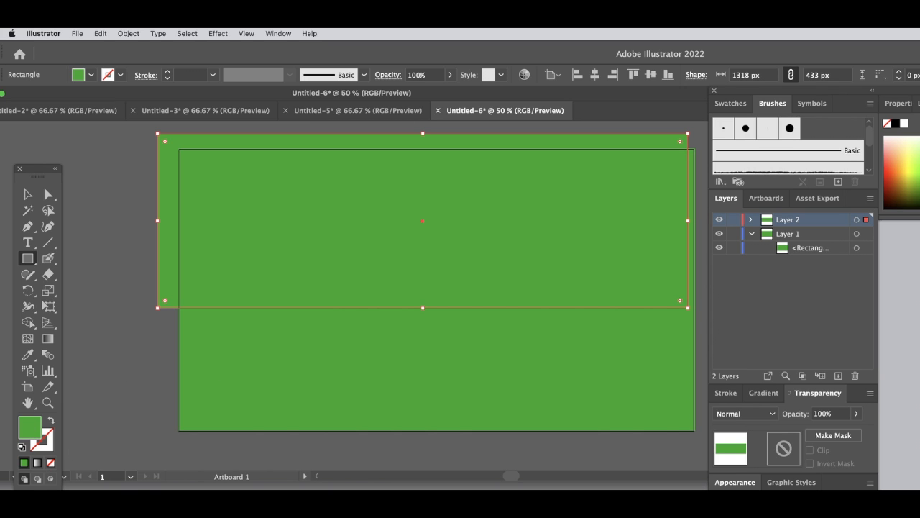
- Fill the upper rectangle with light blue 3DD0D8
{"action": "double_click", "coordinate": [29, 427]}
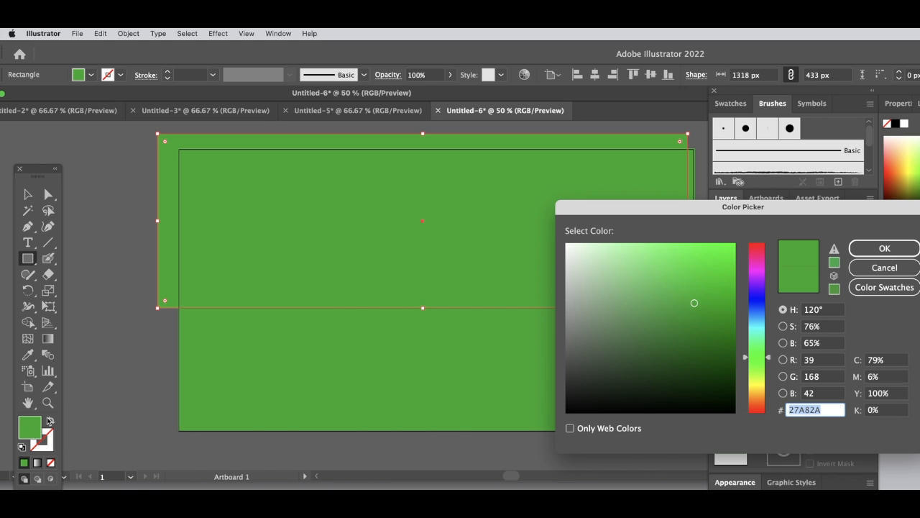
{"action": "left_click", "coordinate": [749, 327]}
{"action": "left_click", "coordinate": [687, 268]}
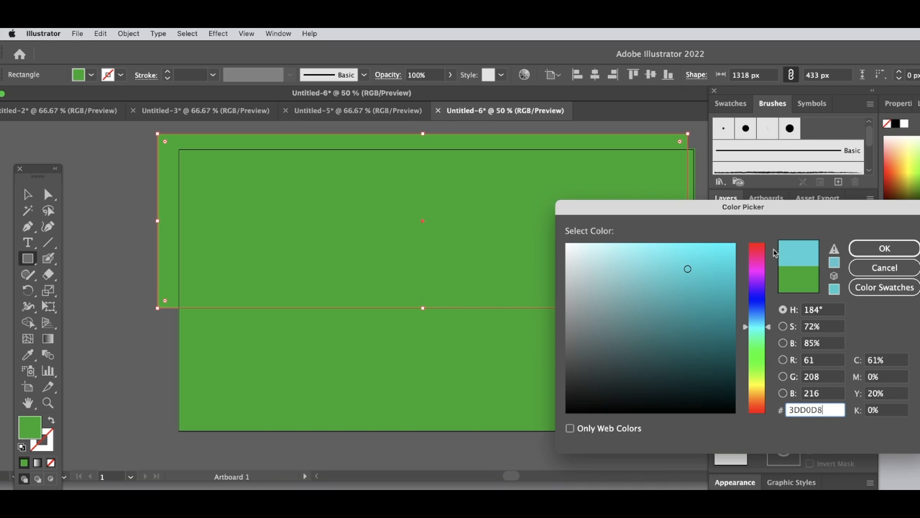
{"action": "left_click", "coordinate": [883, 248]}
- Move the blue rectangle so it overhangs both sides of the artboard evenly and its upper edge slightly
{"action": "left_click", "coordinate": [28, 194]}
{"action": "left_click_drag", "start_coordinate": [236, 249], "coordinate": [249, 262]}
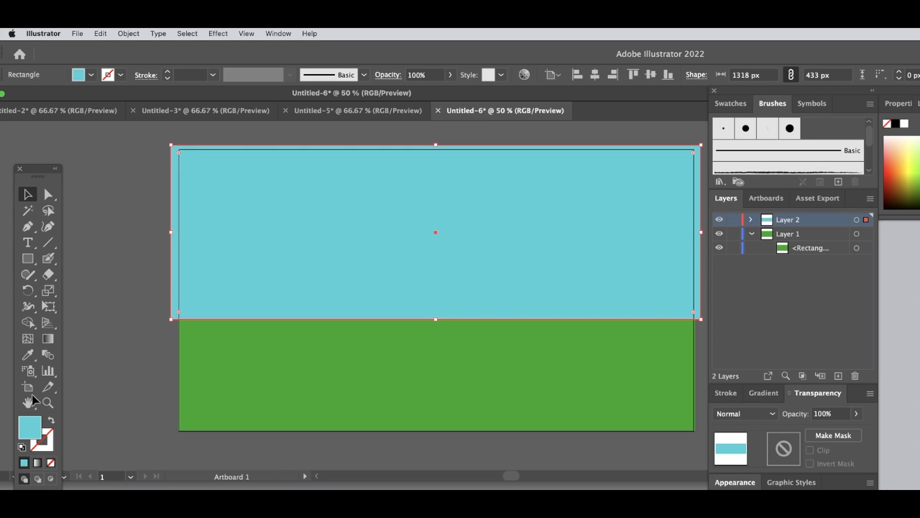
- Change the upper rectangle's fill to teal 20B2B2
{"action": "left_click", "coordinate": [210, 366]}
{"action": "left_click", "coordinate": [214, 264]}
{"action": "double_click", "coordinate": [29, 428]}
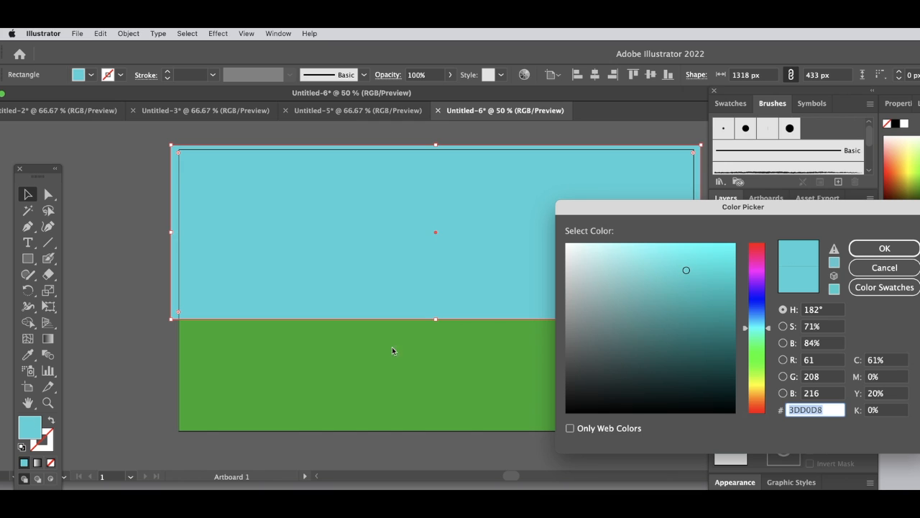
{"action": "type", "text": "20B2B2"}
{"action": "left_click", "coordinate": [863, 248]}
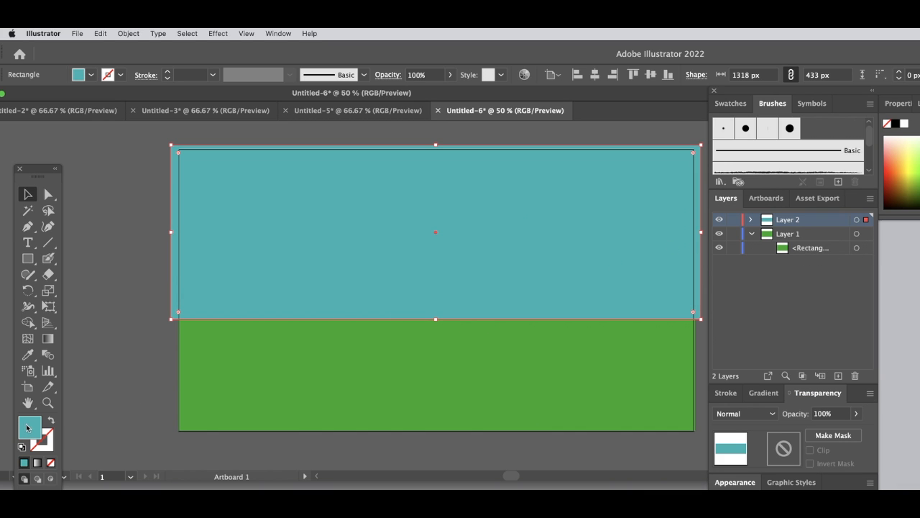
- Set the upper rectangle's fill to pale aqua 6EE5E1 and deselect it
{"action": "double_click", "coordinate": [29, 428]}
{"action": "left_click", "coordinate": [653, 259]}
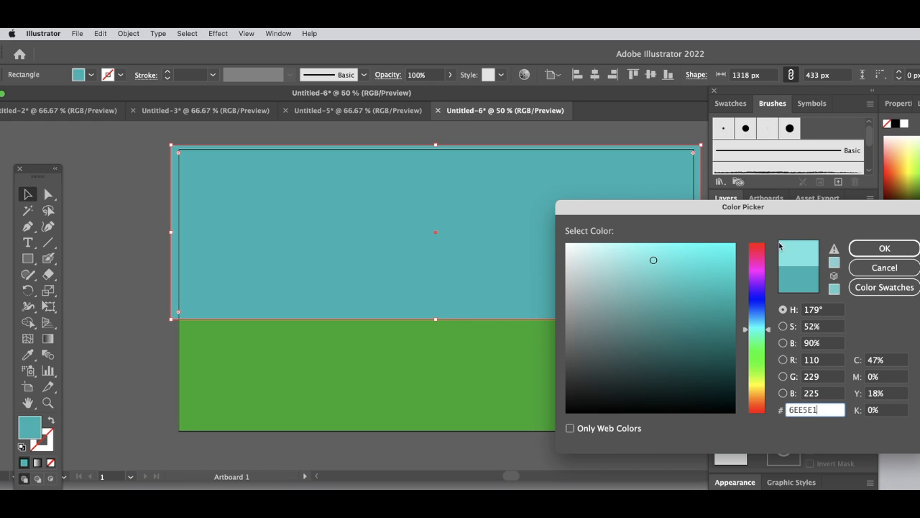
{"action": "left_click", "coordinate": [884, 248]}
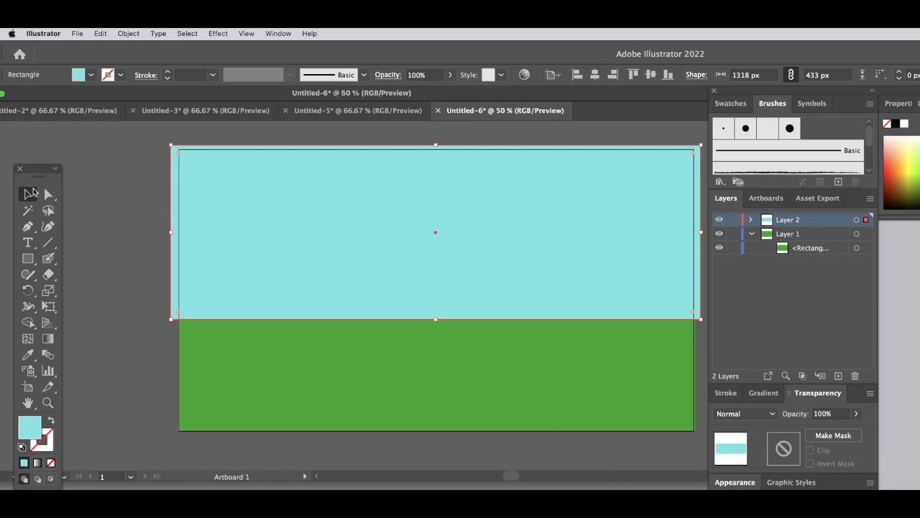
{"action": "left_click", "coordinate": [114, 231]}
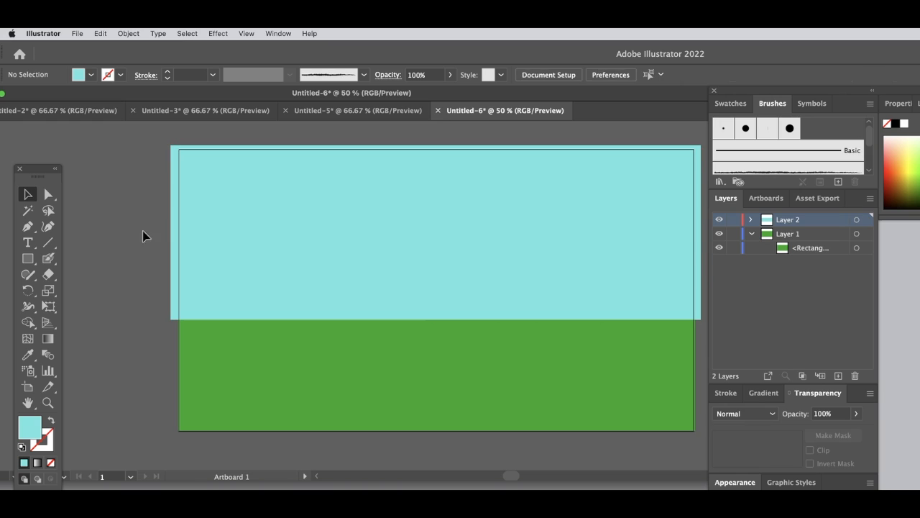
- Align the aqua rectangle's left edge with the artboard and trim its height to about 416 px at the artboard's upper edge
{"action": "left_click", "coordinate": [228, 242]}
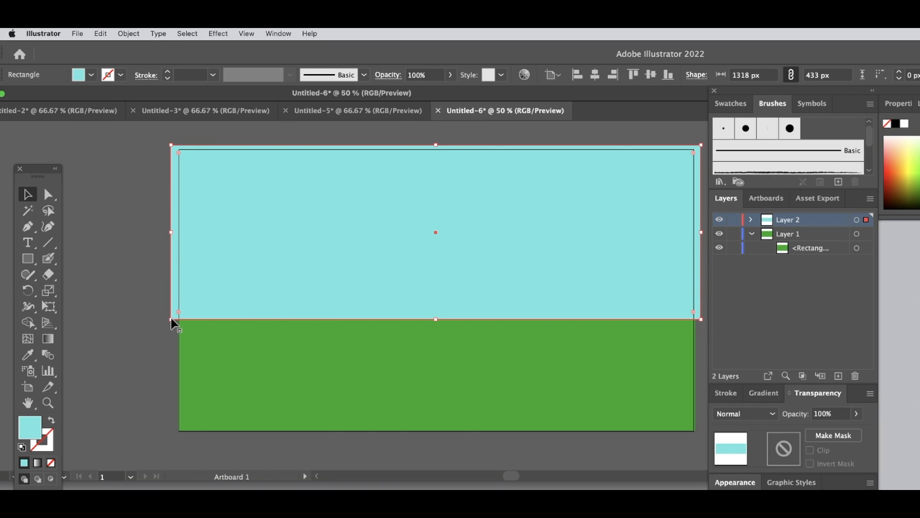
{"action": "left_click_drag", "start_coordinate": [175, 318], "coordinate": [179, 318]}
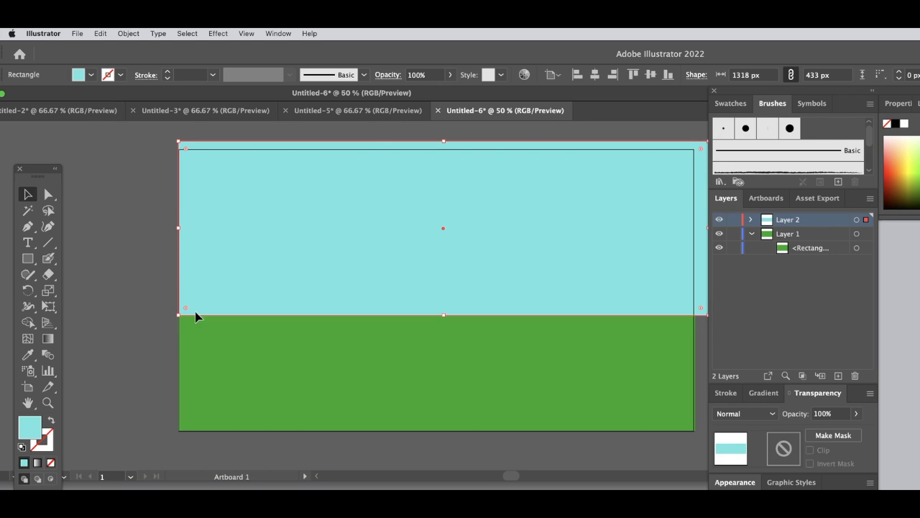
{"action": "left_click_drag", "start_coordinate": [441, 140], "coordinate": [441, 150]}
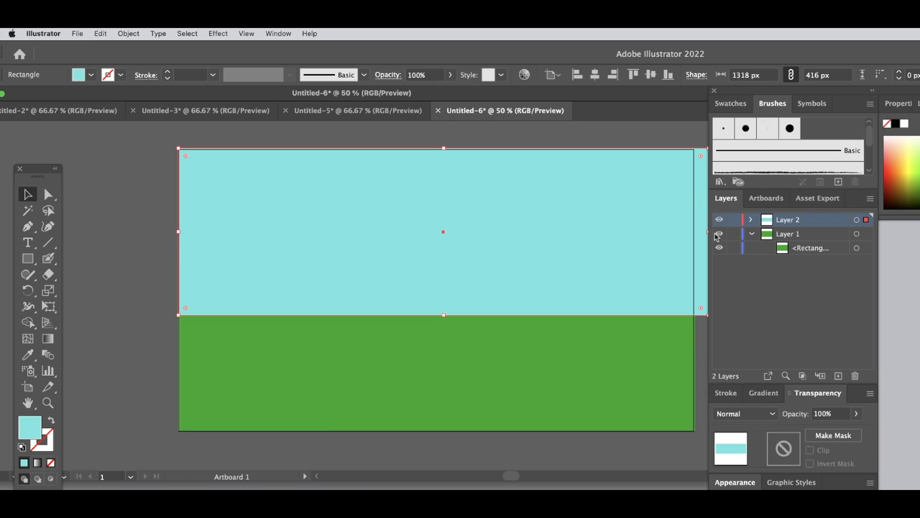
- Trim the aqua rectangle's right edge to the artboard so it is about 1283 px wide, and deselect it
{"action": "mouse_move", "coordinate": [707, 230]}
{"action": "left_mouse_down"}
{"action": "mouse_move", "coordinate": [736, 230]}
{"action": "mouse_move", "coordinate": [719, 230]}
{"action": "left_mouse_up"}
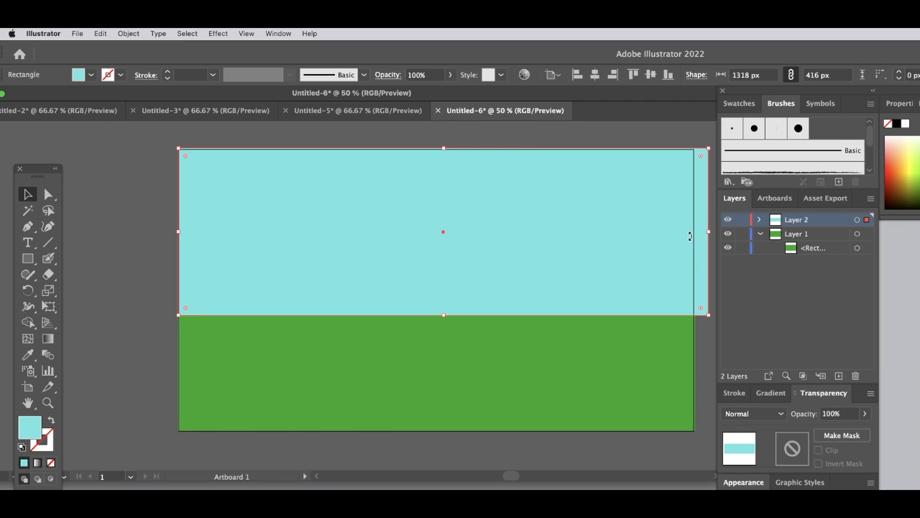
{"action": "left_click_drag", "start_coordinate": [709, 232], "coordinate": [692, 235]}
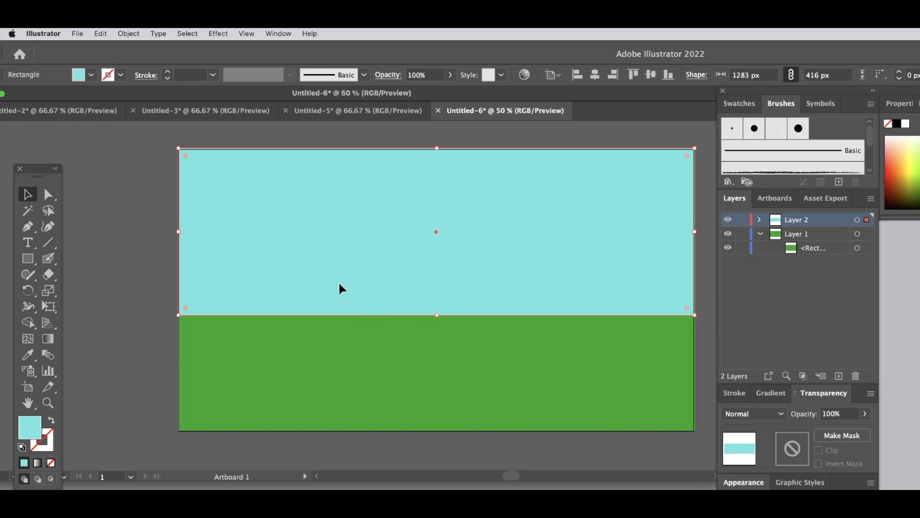
{"action": "left_click", "coordinate": [79, 150]}
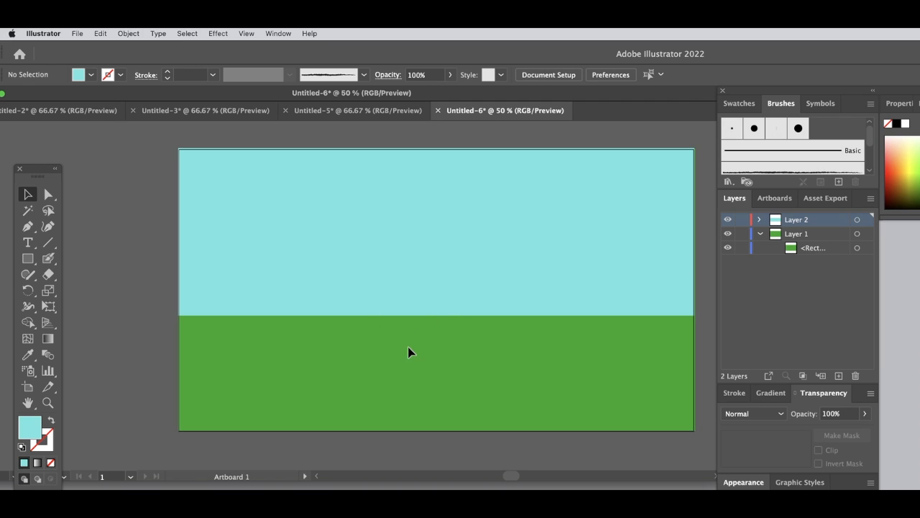
- Move the green rectangle up behind the aqua one, and undo a trial move of the aqua rectangle to the artboard's lower part
{"action": "left_click", "coordinate": [321, 352]}
{"action": "left_click_drag", "start_coordinate": [320, 352], "coordinate": [317, 244]}
{"action": "left_click", "coordinate": [333, 271]}
{"action": "left_click_drag", "start_coordinate": [306, 286], "coordinate": [306, 449]}
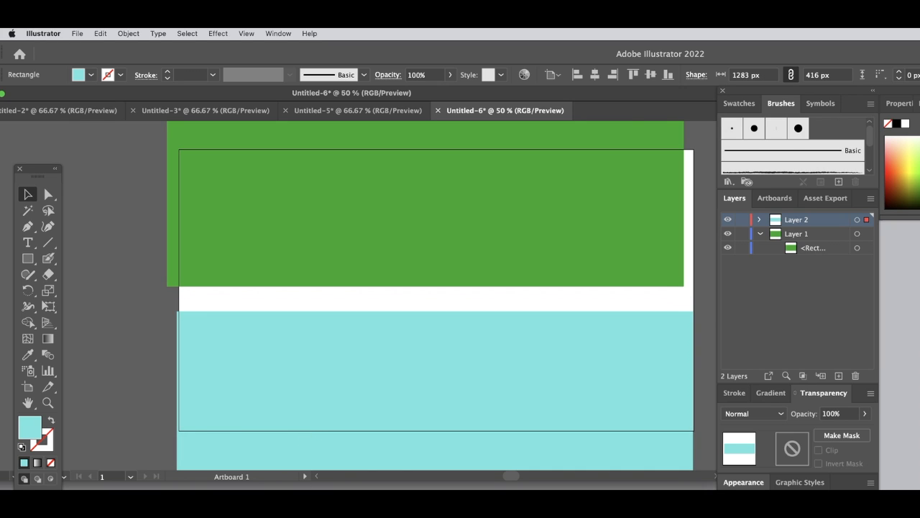
{"action": "key", "text": "super+z"}
{"action": "left_click", "coordinate": [333, 384]}
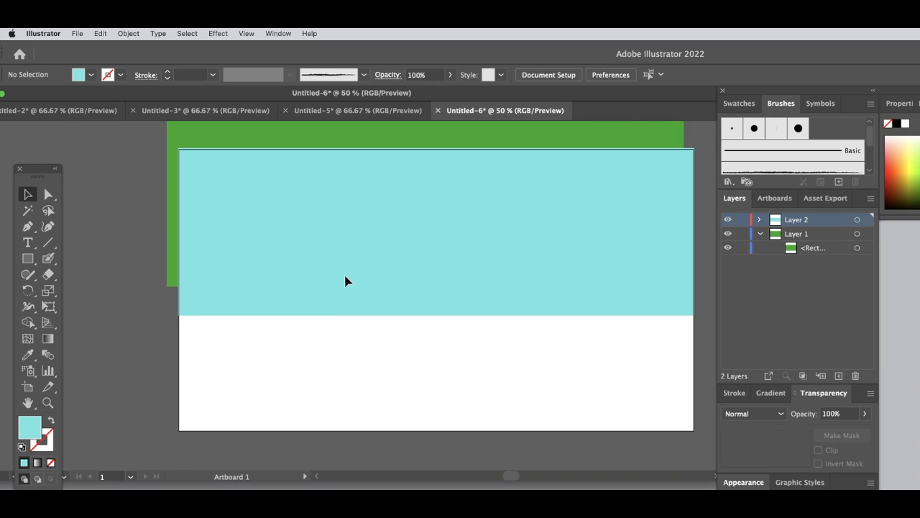
- Shift the aqua rectangle toward the artboard's lower-right corner and enlarge the green rectangle to about 1334 × 853 px, covering the artboard's upper-left corner
{"action": "left_click", "coordinate": [354, 241]}
{"action": "left_click_drag", "start_coordinate": [354, 241], "coordinate": [517, 435]}
{"action": "left_click", "coordinate": [474, 231]}
{"action": "left_click_drag", "start_coordinate": [357, 225], "coordinate": [379, 417]}
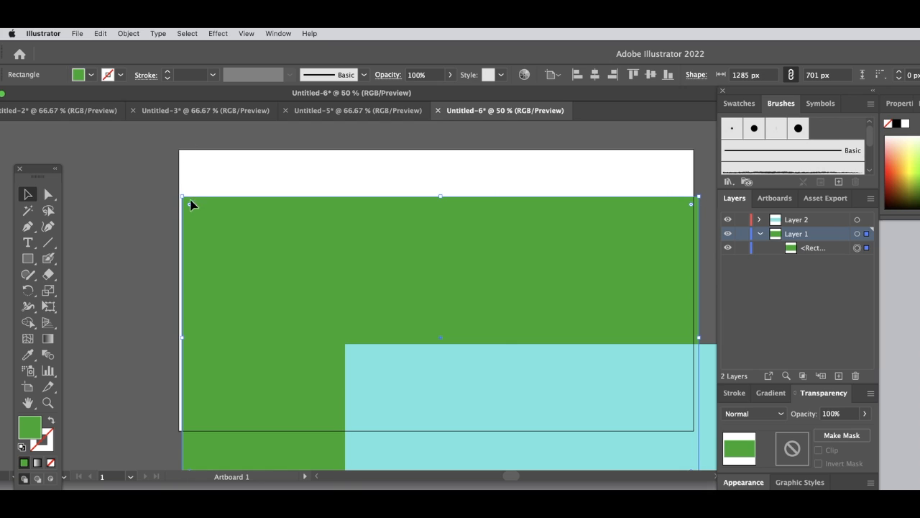
{"action": "left_click_drag", "start_coordinate": [181, 197], "coordinate": [161, 135]}
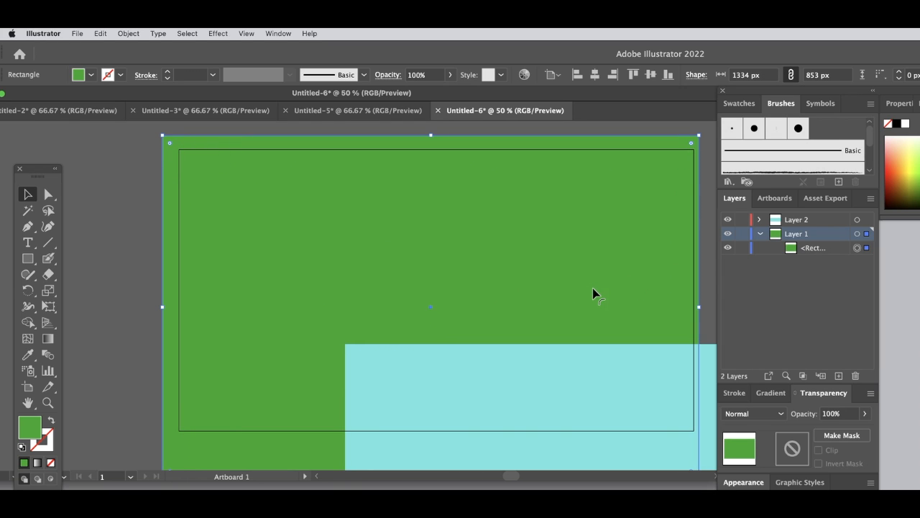
- Move the aqua rectangle back over the artboard's middle and shrink it to about 981 × 367 px
{"action": "left_click", "coordinate": [456, 382]}
{"action": "left_click_drag", "start_coordinate": [505, 390], "coordinate": [327, 261]}
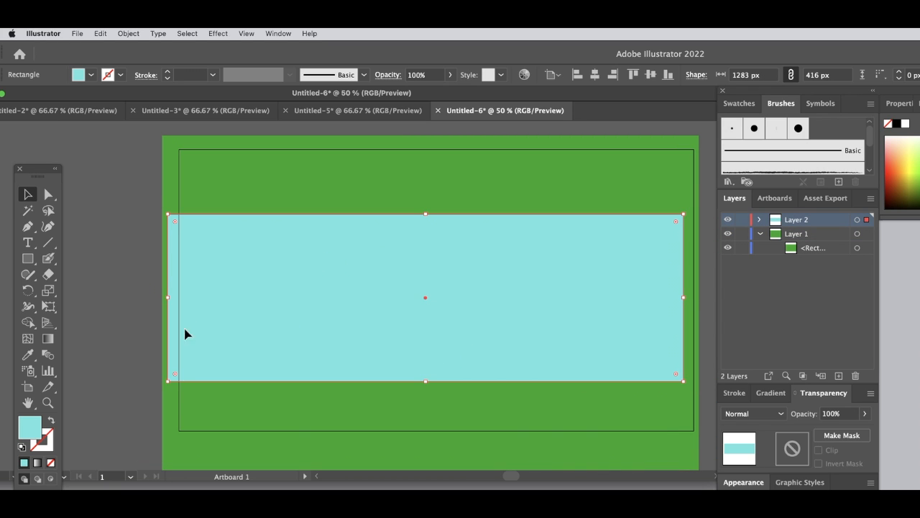
{"action": "left_click_drag", "start_coordinate": [168, 381], "coordinate": [289, 361]}
- Move the smaller aqua rectangle to the artboard's lower part and place a duplicate directly above it
{"action": "left_click_drag", "start_coordinate": [363, 313], "coordinate": [358, 370]}
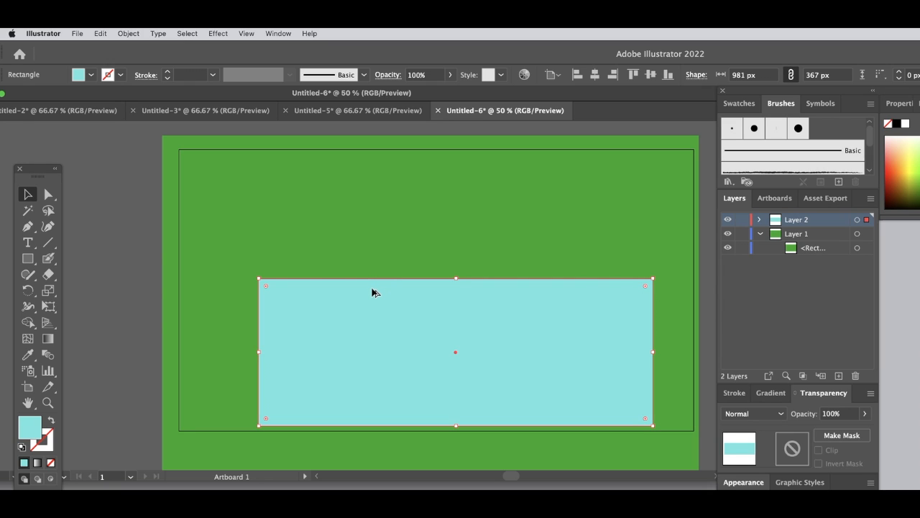
{"action": "left_click_drag", "start_coordinate": [372, 297], "coordinate": [385, 203]}
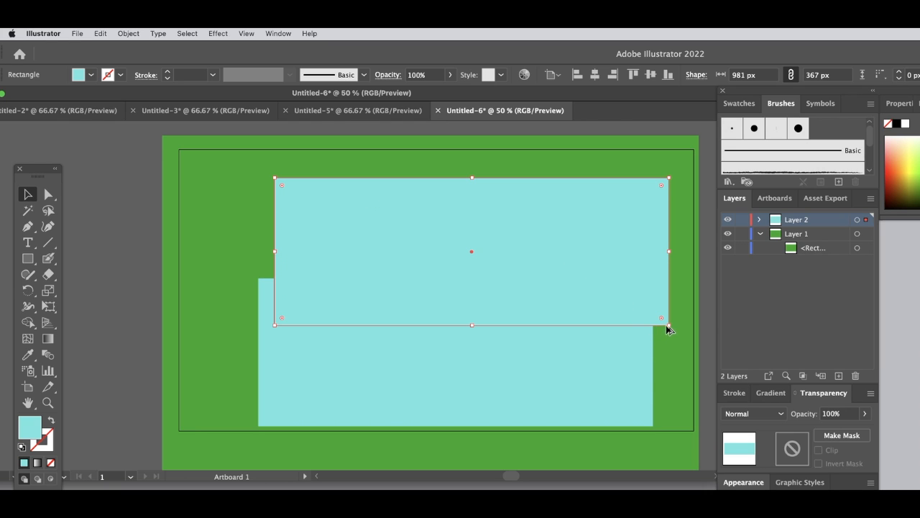
{"action": "left_click_drag", "start_coordinate": [591, 281], "coordinate": [574, 222]}
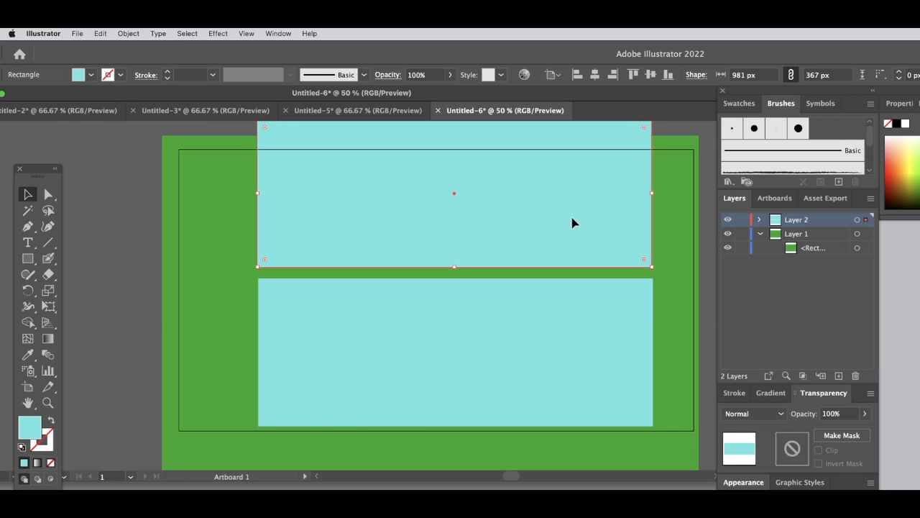
- Delete all the rectangles from the artboard
{"action": "left_click", "coordinate": [667, 431]}
{"action": "key", "text": "ctrl+a"}
{"action": "key", "text": "Delete"}
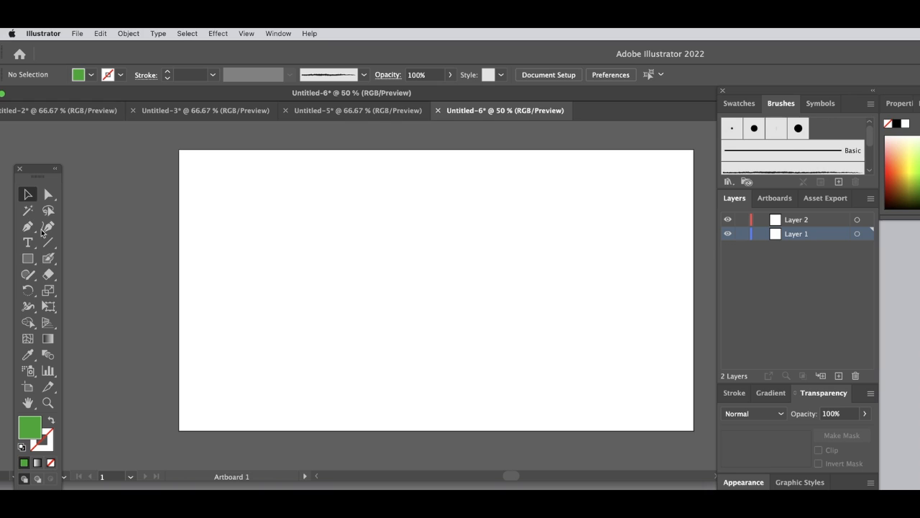
- Draw a green rectangle about 404 × 285 px in the artboard's upper-left corner and duplicate it across to form an upper row of three
{"action": "left_click", "coordinate": [30, 262]}
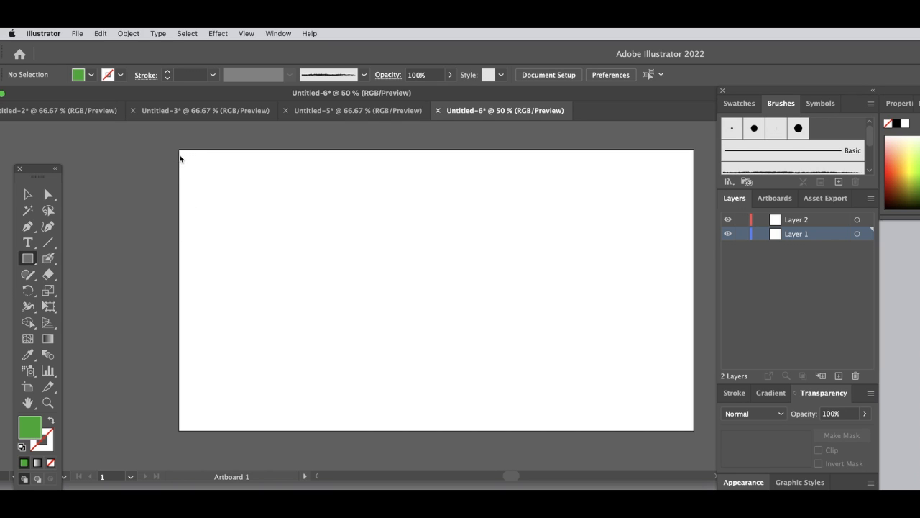
{"action": "left_click_drag", "start_coordinate": [180, 152], "coordinate": [342, 264]}
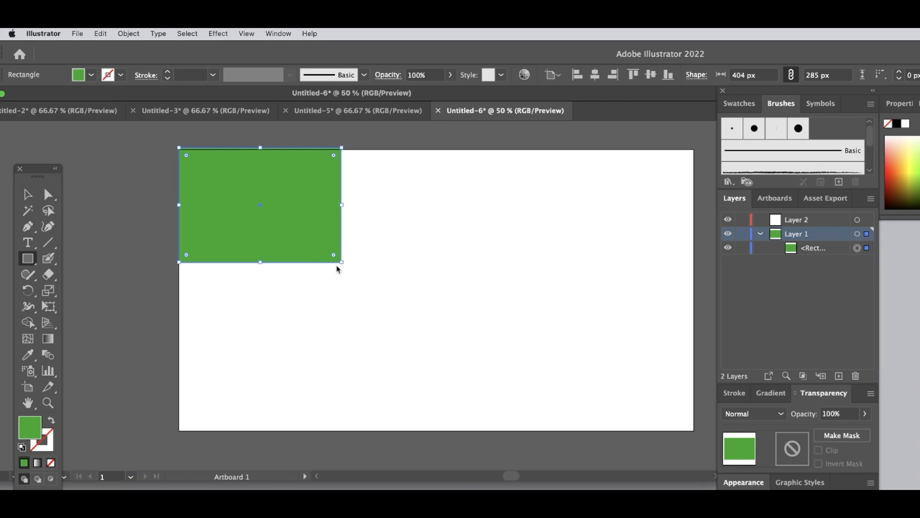
{"action": "left_click", "coordinate": [28, 194]}
{"action": "left_click_drag", "start_coordinate": [251, 215], "coordinate": [572, 243]}
- Duplicate a green rectangle into the artboard's lower part and stretch it to about 1299 × 383 px, spanning the full width
{"action": "left_click_drag", "start_coordinate": [429, 257], "coordinate": [219, 388]}
{"action": "left_click_drag", "start_coordinate": [337, 397], "coordinate": [699, 434]}
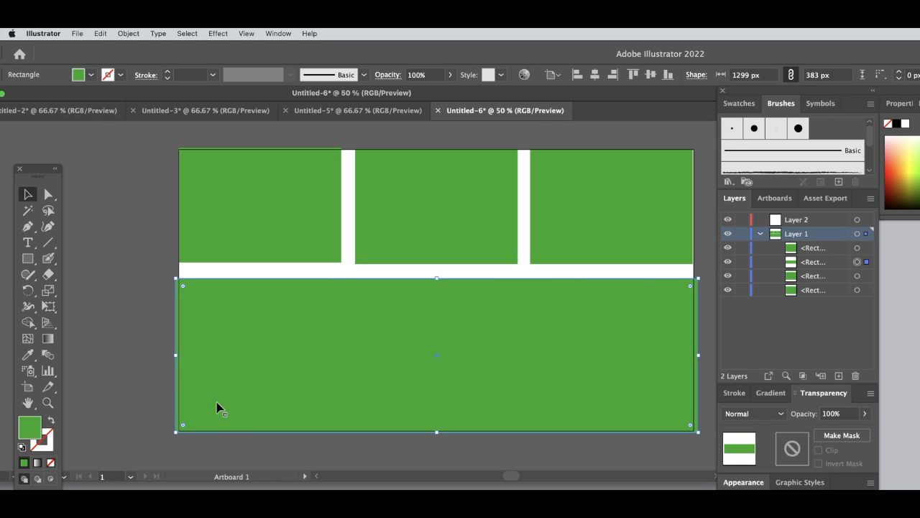
- Set the wide lower rectangle's fill to orange E28C1B
{"action": "double_click", "coordinate": [37, 429]}
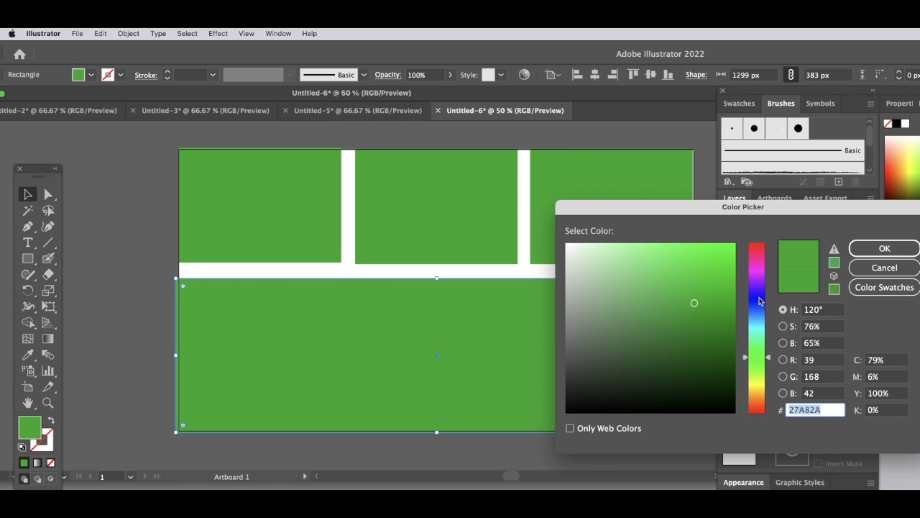
{"action": "left_click_drag", "start_coordinate": [753, 351], "coordinate": [760, 380]}
{"action": "left_click", "coordinate": [716, 261]}
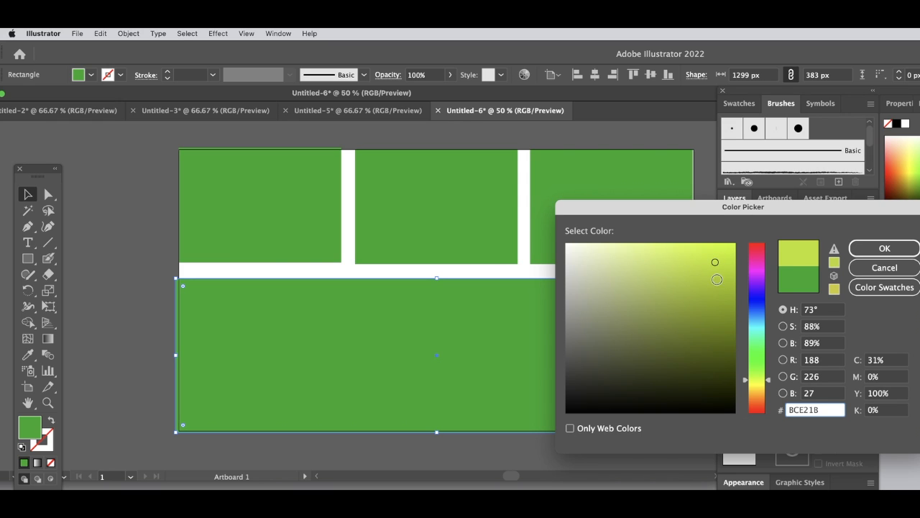
{"action": "left_click", "coordinate": [757, 396]}
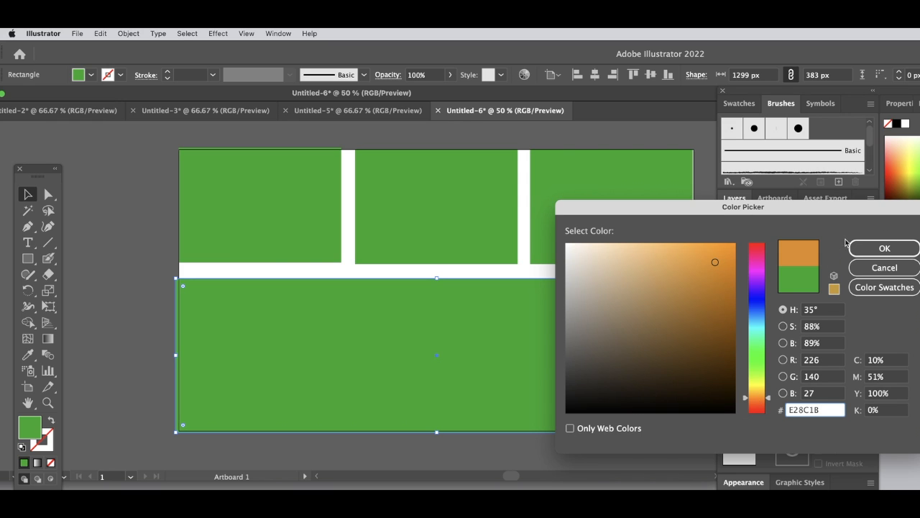
{"action": "left_click", "coordinate": [885, 248]}
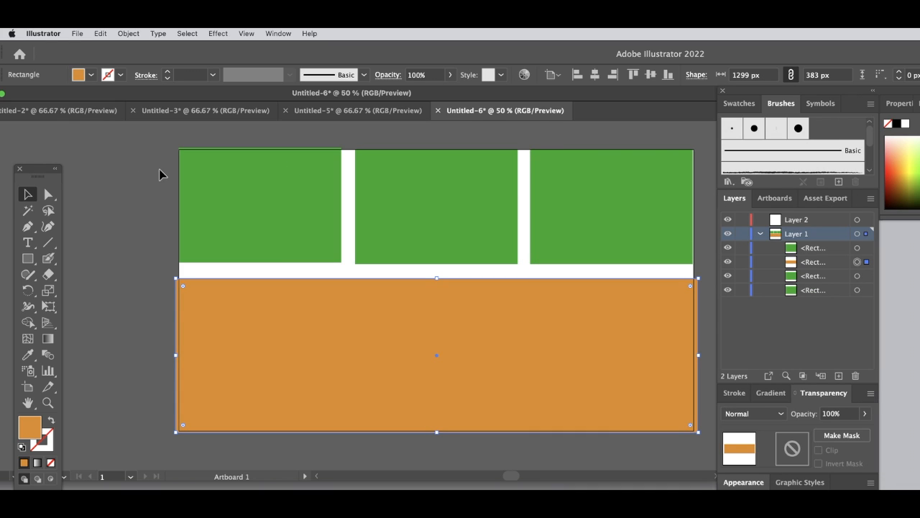
- Set the upper-left rectangle's fill to mustard yellow C6B620
{"action": "left_click", "coordinate": [249, 203]}
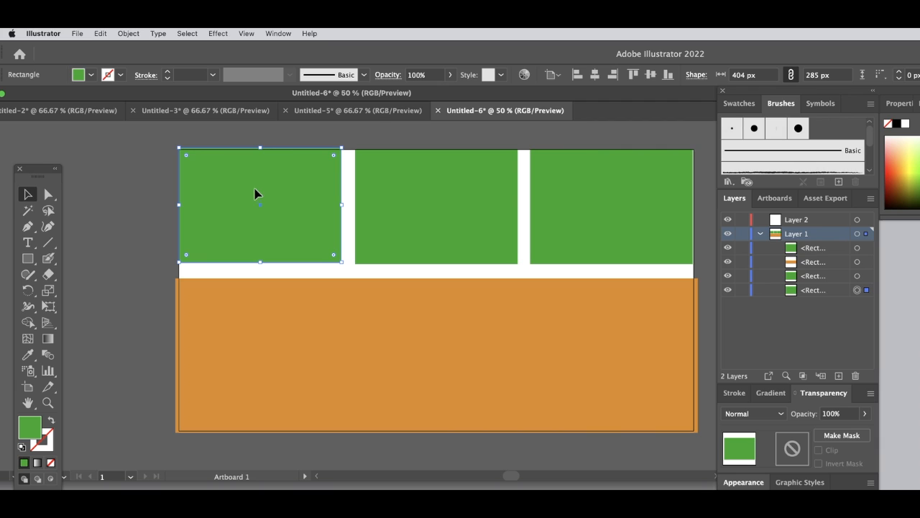
{"action": "double_click", "coordinate": [31, 427]}
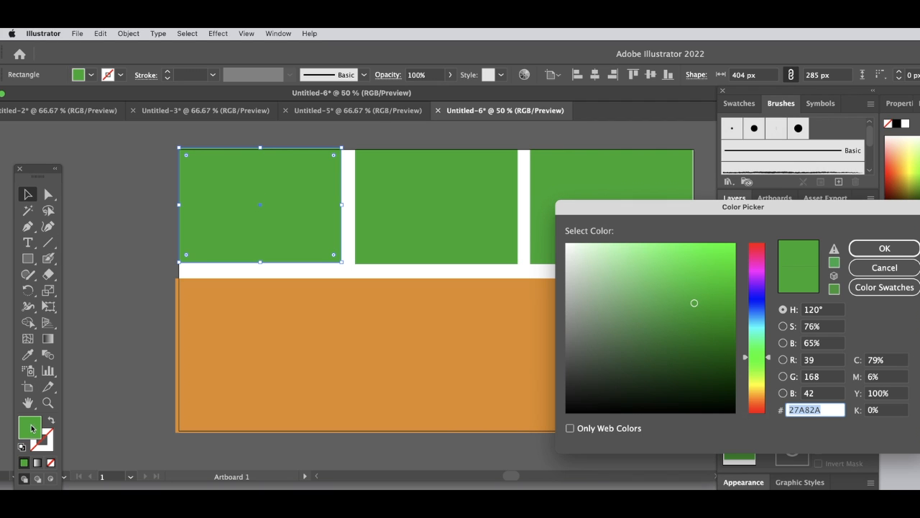
{"action": "left_click", "coordinate": [756, 388]}
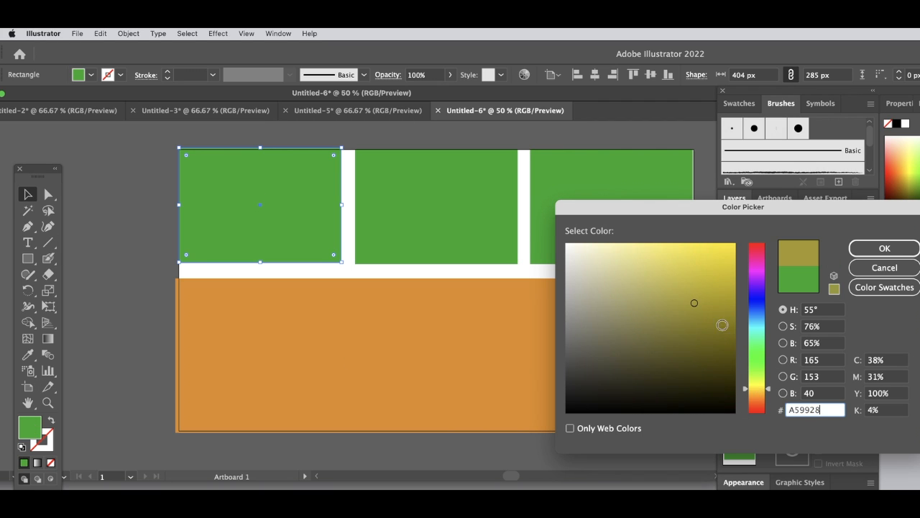
{"action": "left_click", "coordinate": [708, 280]}
{"action": "left_click", "coordinate": [884, 248]}
- Set the upper-middle rectangle's fill to brown
{"action": "left_click", "coordinate": [400, 228]}
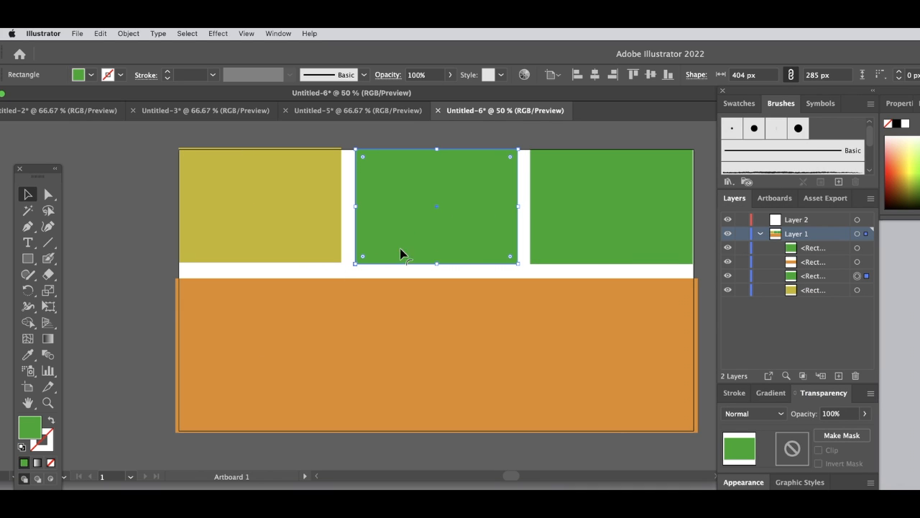
{"action": "double_click", "coordinate": [30, 434]}
{"action": "left_click", "coordinate": [757, 396]}
{"action": "left_click", "coordinate": [707, 295]}
{"action": "left_click", "coordinate": [884, 248]}
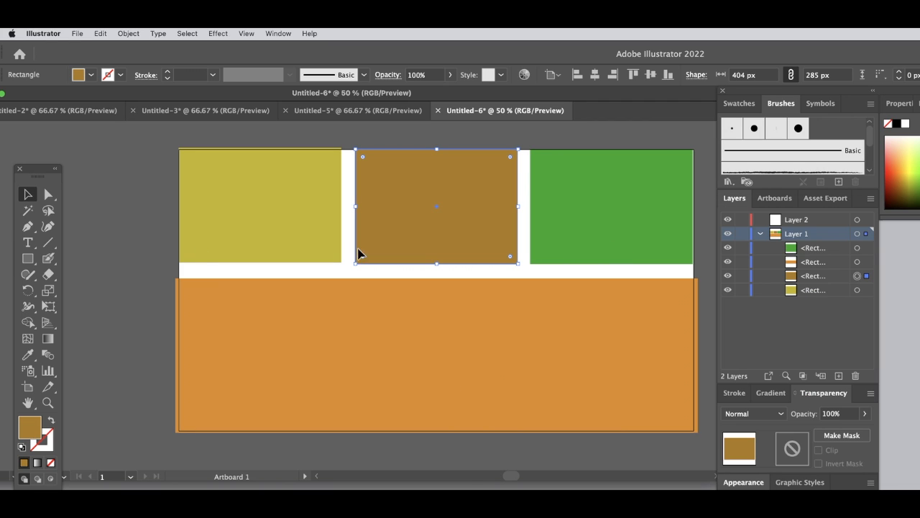
- Set the upper-right rectangle's fill to dark olive yellow and deselect it
{"action": "left_click", "coordinate": [580, 233]}
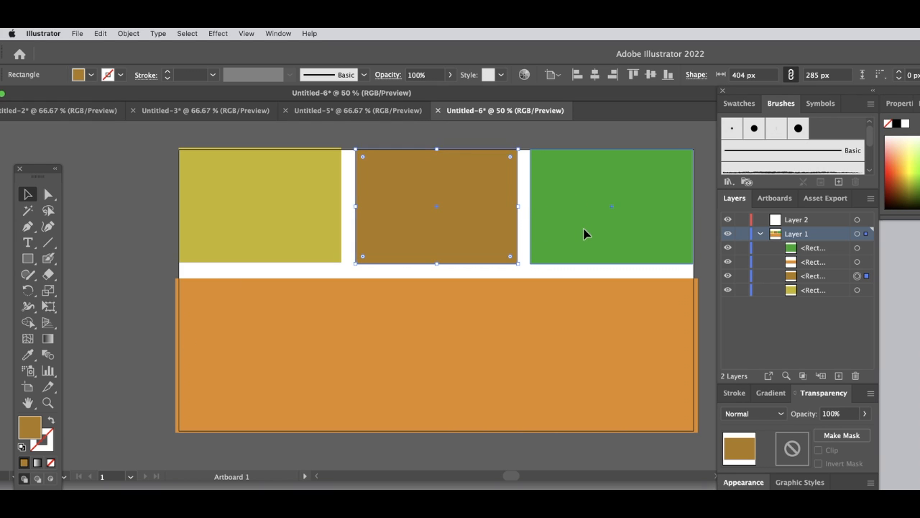
{"action": "double_click", "coordinate": [26, 427]}
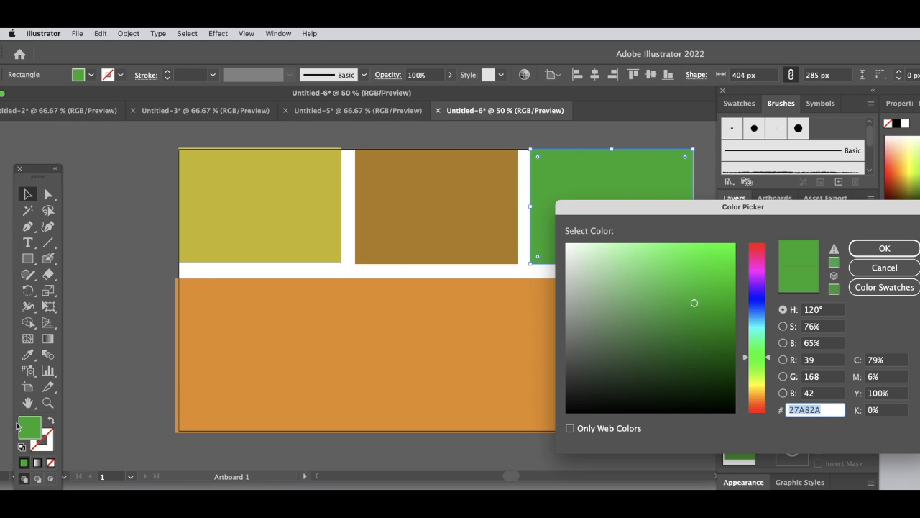
{"action": "left_click", "coordinate": [760, 393]}
{"action": "left_click", "coordinate": [890, 249]}
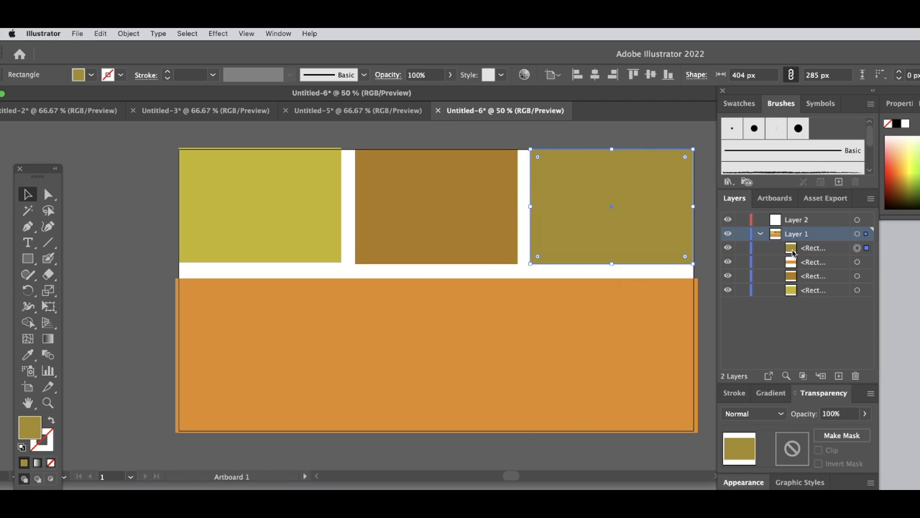
{"action": "left_click", "coordinate": [142, 176]}
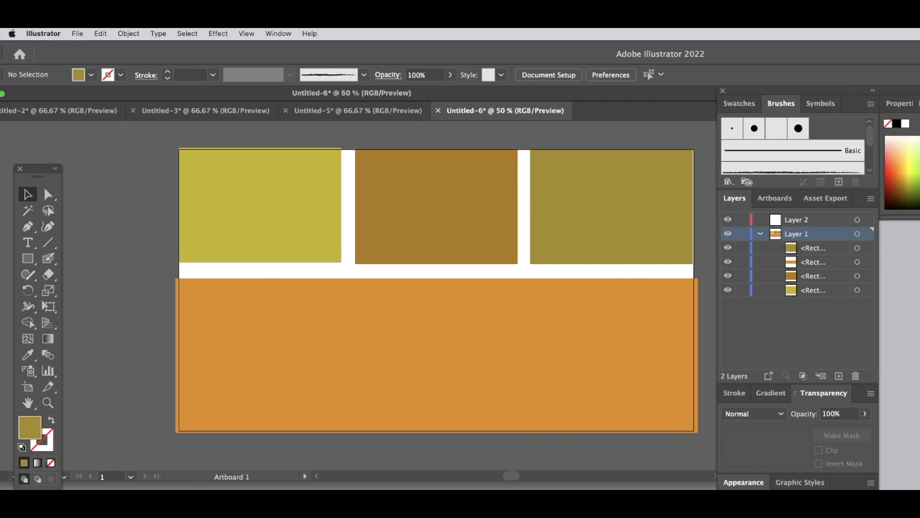
- Add a new layer directly above Layer 1 and collapse Layer 1's contents
{"action": "left_click", "coordinate": [839, 376]}
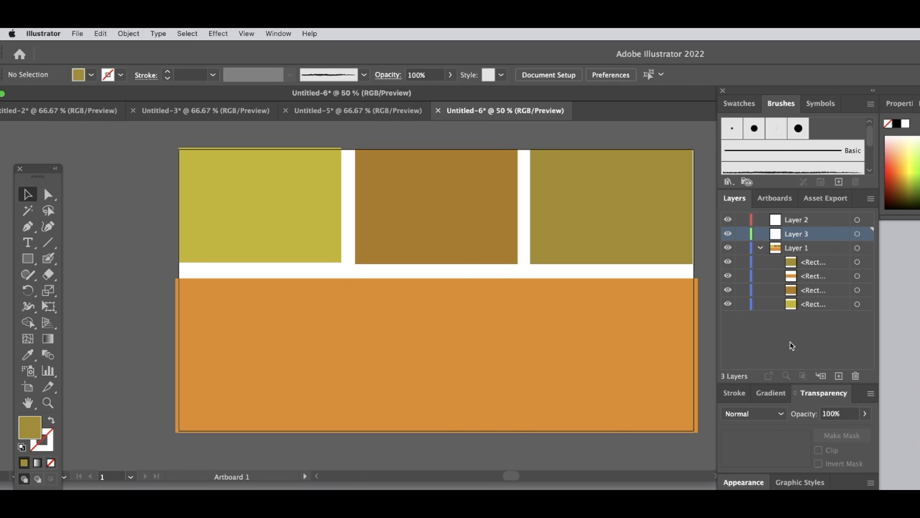
{"action": "left_click", "coordinate": [760, 247]}
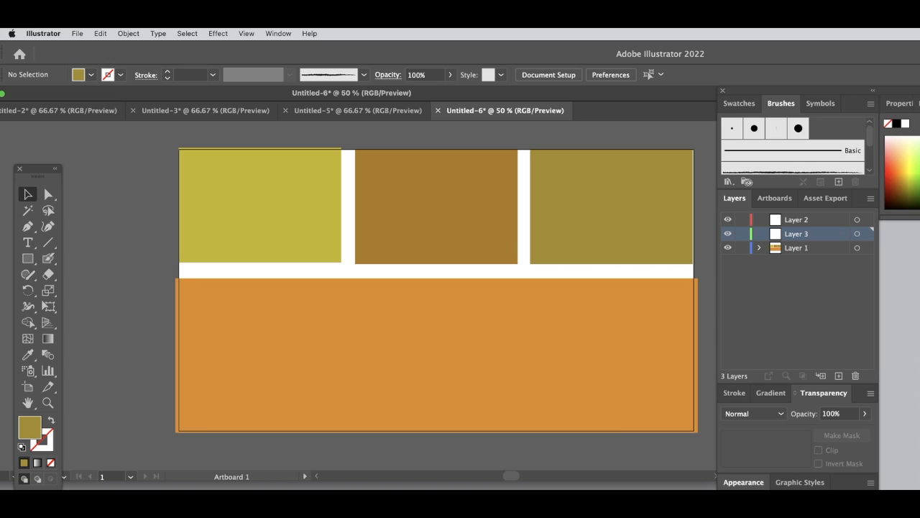
{"action": "key", "text": "Tab"}
{"action": "key", "text": "Tab"}
- Duplicate the mustard yellow rectangle and scale the copy to about 324 × 229 px inside the original
{"action": "left_click", "coordinate": [257, 219]}
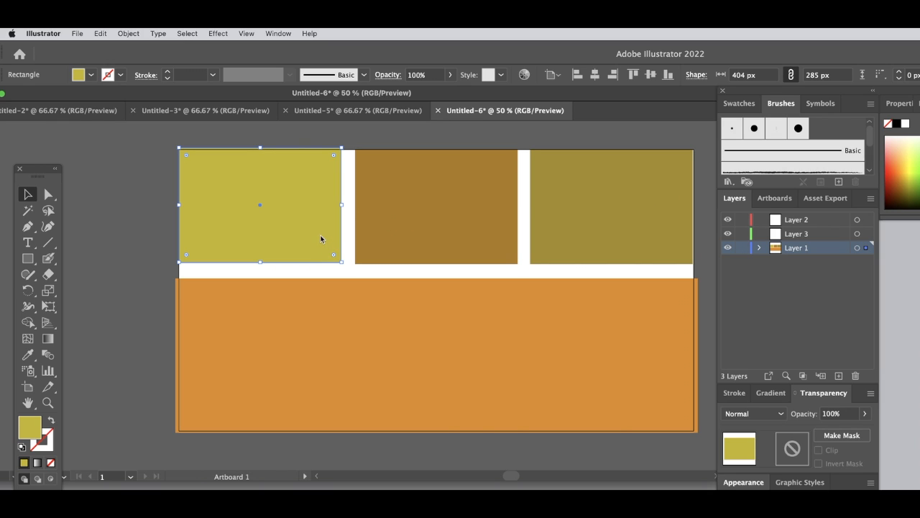
{"action": "left_click_drag", "start_coordinate": [327, 236], "coordinate": [361, 278]}
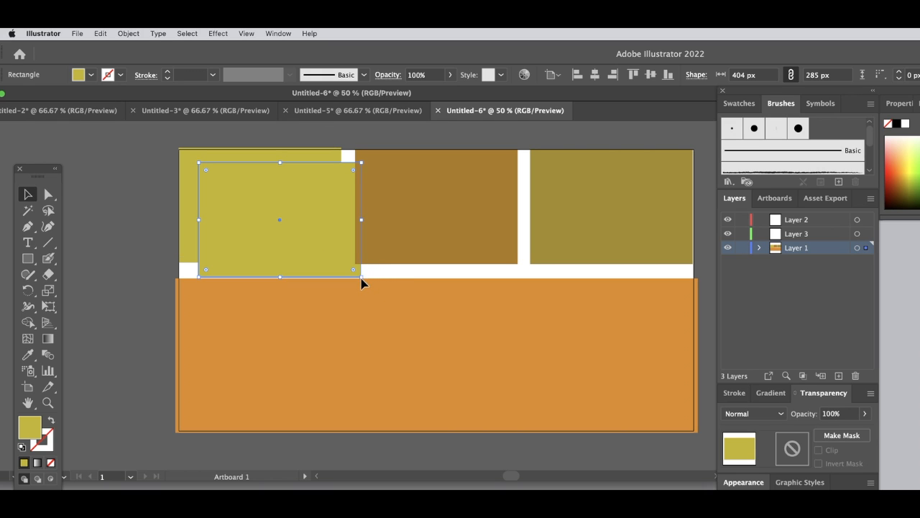
{"action": "left_click_drag", "start_coordinate": [360, 281], "coordinate": [328, 264]}
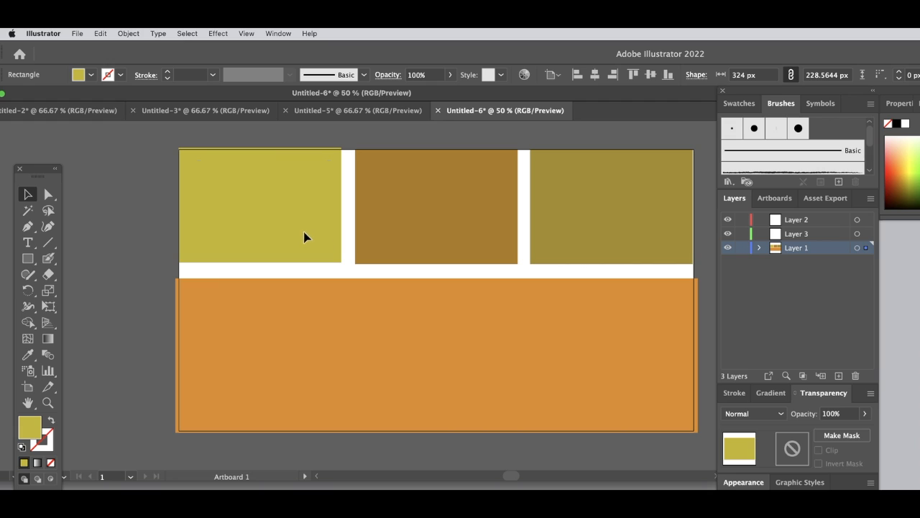
- Nudge the smaller yellow rectangle slightly up and to the right to centre it within the larger one
{"action": "left_click", "coordinate": [302, 238]}
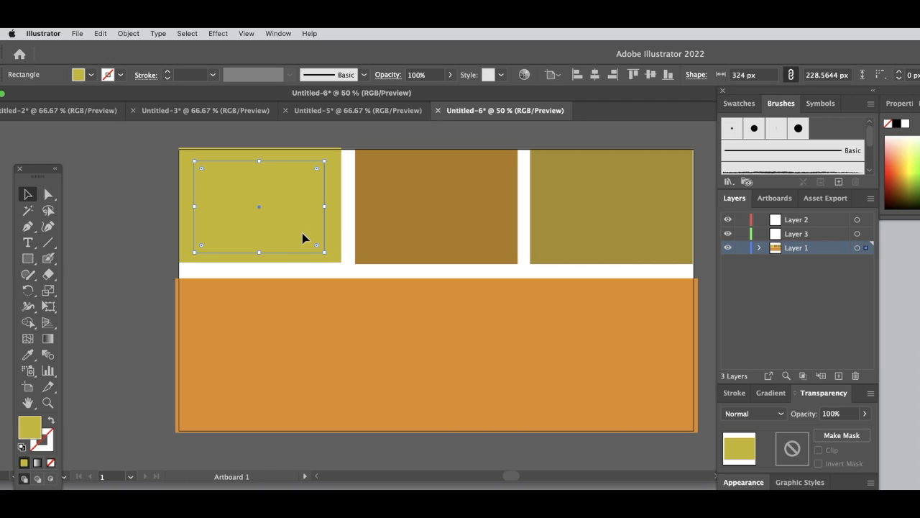
{"action": "key", "text": "Up"}
{"action": "key", "text": "Up"}
{"action": "key", "text": "Up"}
{"action": "key", "text": "Up"}
{"action": "key", "text": "Right"}
{"action": "key", "text": "Right"}
{"action": "key", "text": "Right"}
{"action": "key", "text": "Right"}
{"action": "key", "text": "Right"}
{"action": "key", "text": "Right"}
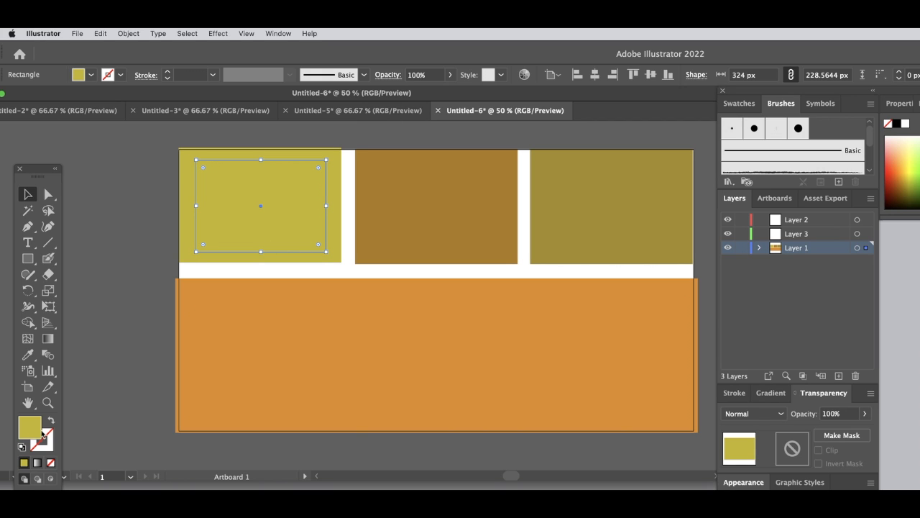
- Set the inset rectangle's fill to golden brown, hex C48A22
{"action": "double_click", "coordinate": [26, 431]}
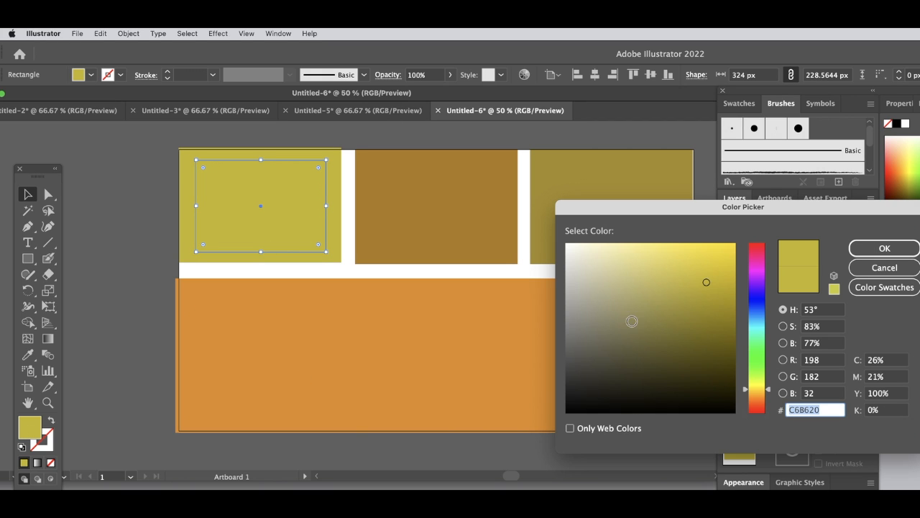
{"action": "left_click", "coordinate": [757, 396]}
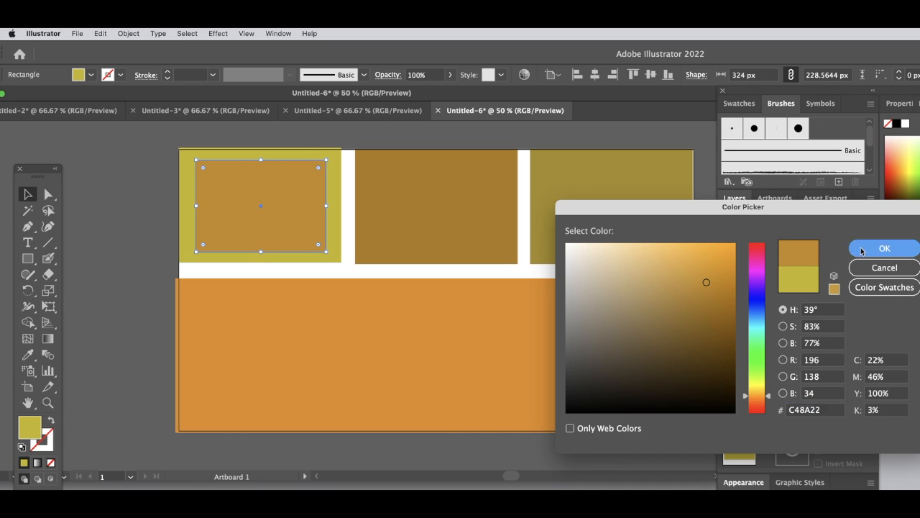
{"action": "left_click", "coordinate": [862, 249]}
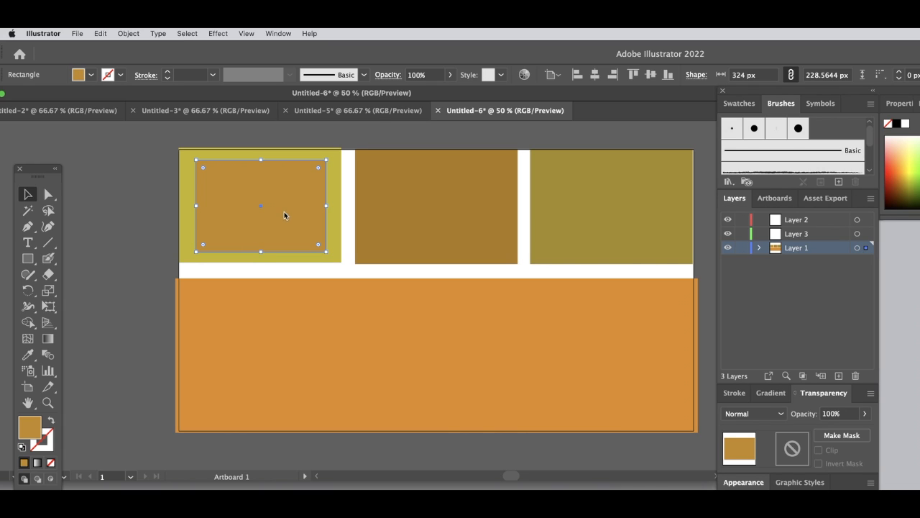
- Duplicate the golden-brown rectangle at about 257 × 181 px inside the original, fill the copy with C15323 and deselect it
{"action": "left_click_drag", "start_coordinate": [269, 227], "coordinate": [304, 230]}
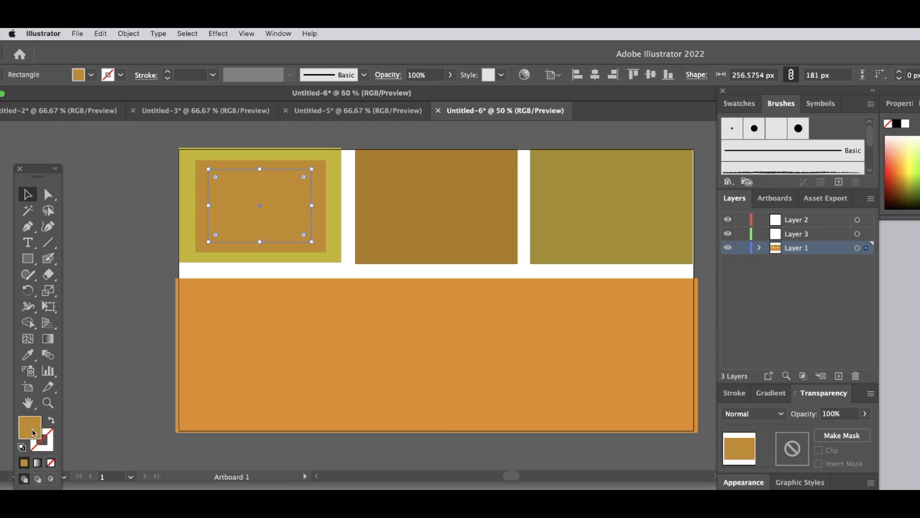
{"action": "double_click", "coordinate": [32, 432]}
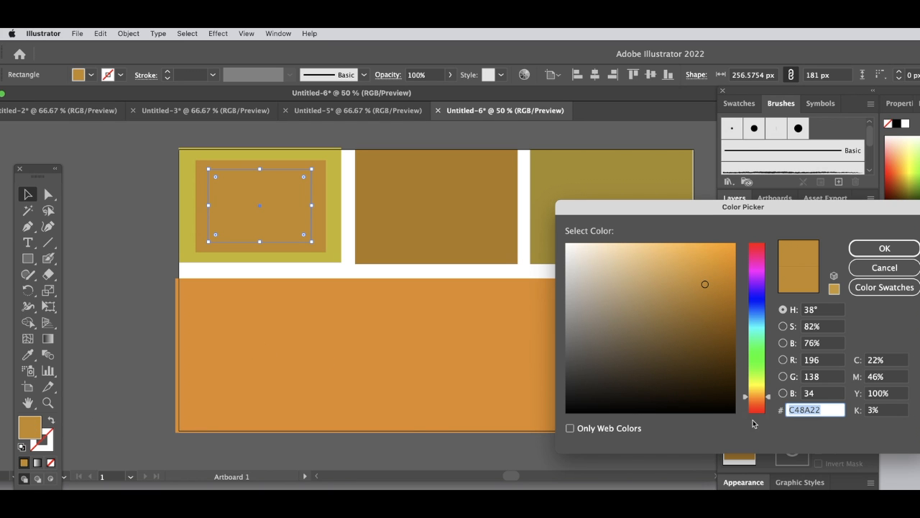
{"action": "left_click", "coordinate": [756, 405]}
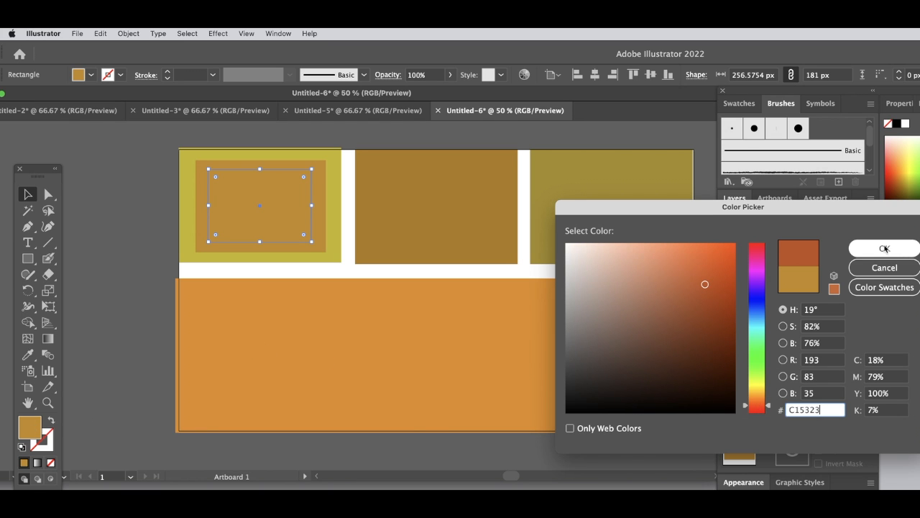
{"action": "left_click", "coordinate": [885, 249]}
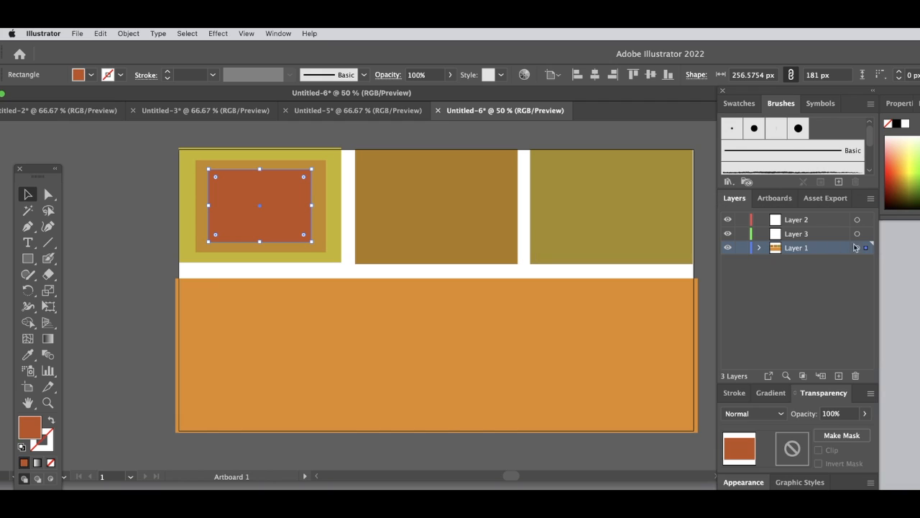
{"action": "left_click", "coordinate": [161, 242]}
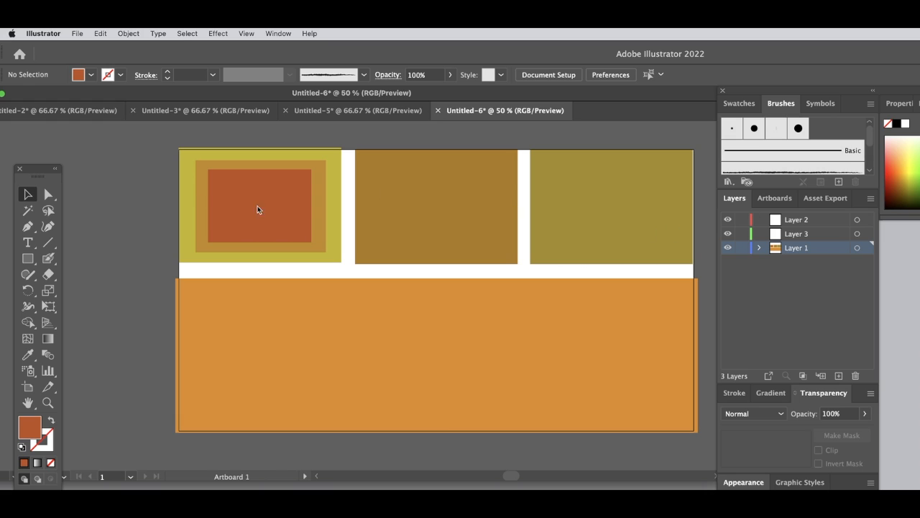
- Create a new 1280 × 700 px document and move the floating tools clear of the artboard
{"action": "left_click", "coordinate": [30, 257]}
{"action": "key", "text": "super+n"}
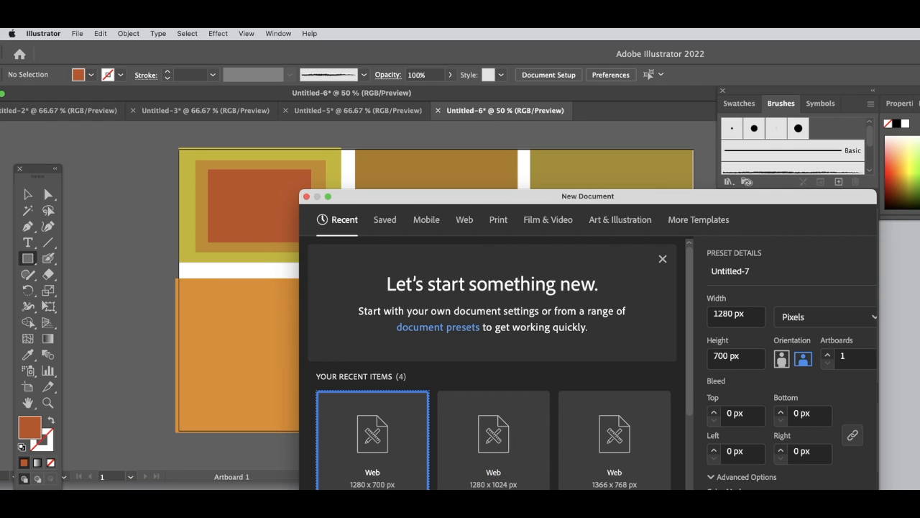
{"action": "key", "text": "Return"}
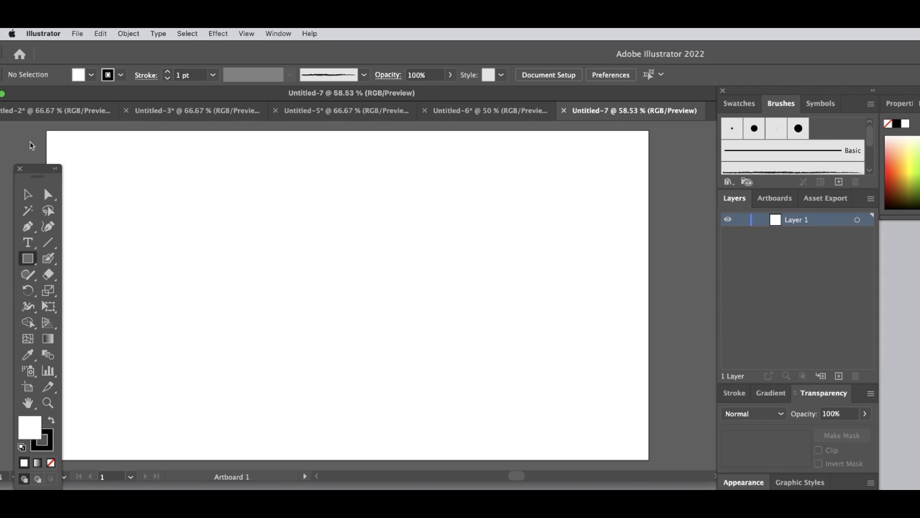
{"action": "left_click_drag", "start_coordinate": [41, 173], "coordinate": [28, 159]}
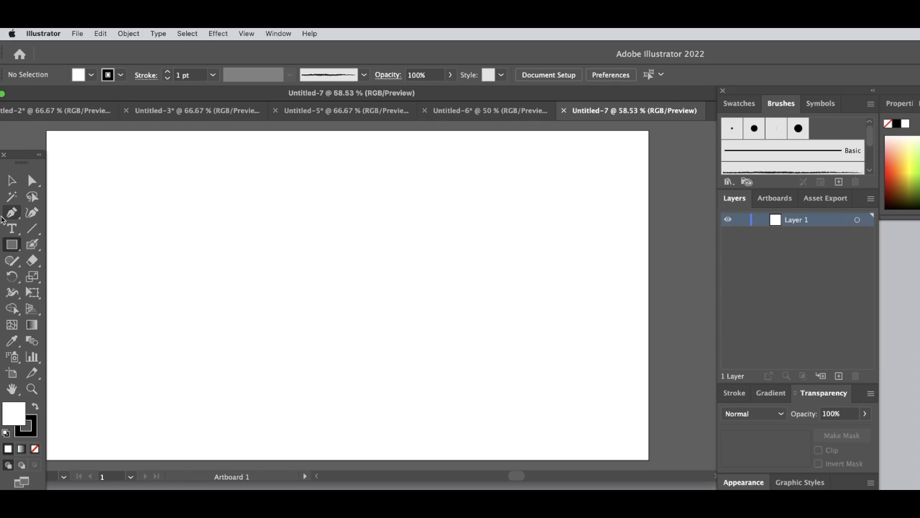
{"action": "left_click", "coordinate": [33, 229]}
{"action": "mouse_move", "coordinate": [233, 237]}
{"action": "left_mouse_down"}
{"action": "mouse_move", "coordinate": [294, 285]}
{"action": "mouse_move", "coordinate": [299, 263]}
{"action": "left_mouse_up"}
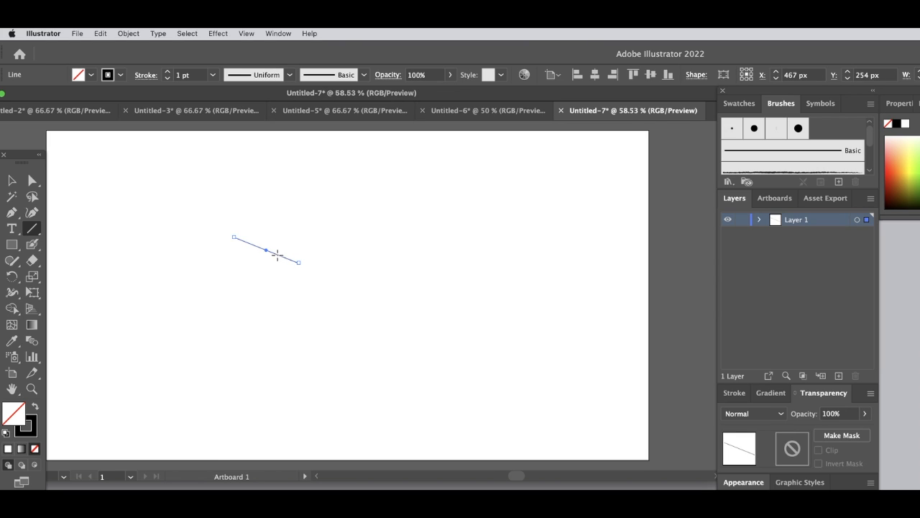
{"action": "key", "text": "super+z"}
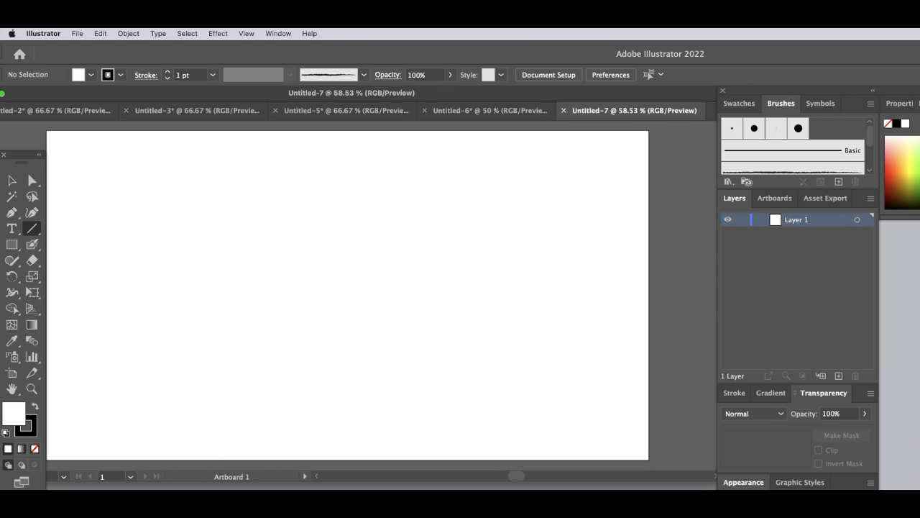
{"action": "key", "text": "Tab"}
{"action": "key", "text": "Tab"}
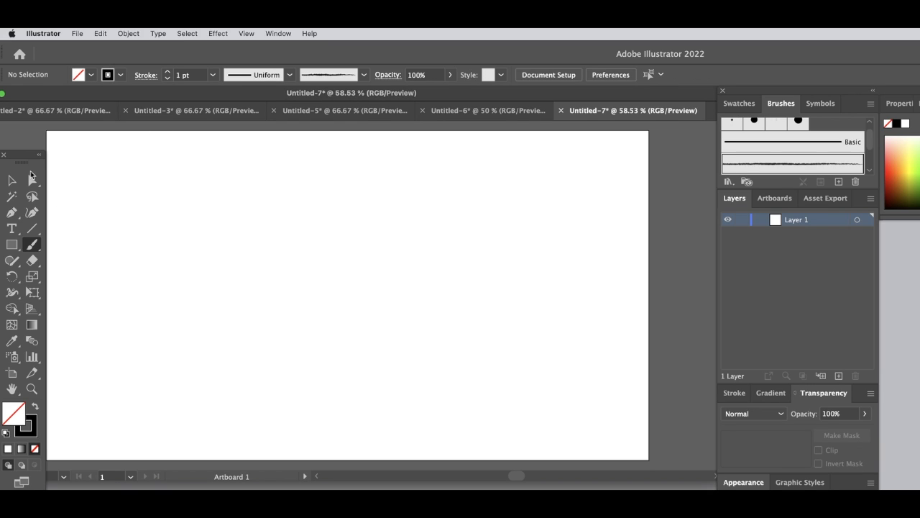
- Activate the Paintbrush tool with the 3 pt. Round brush and add a new layer above Layer 1
{"action": "left_click", "coordinate": [32, 244]}
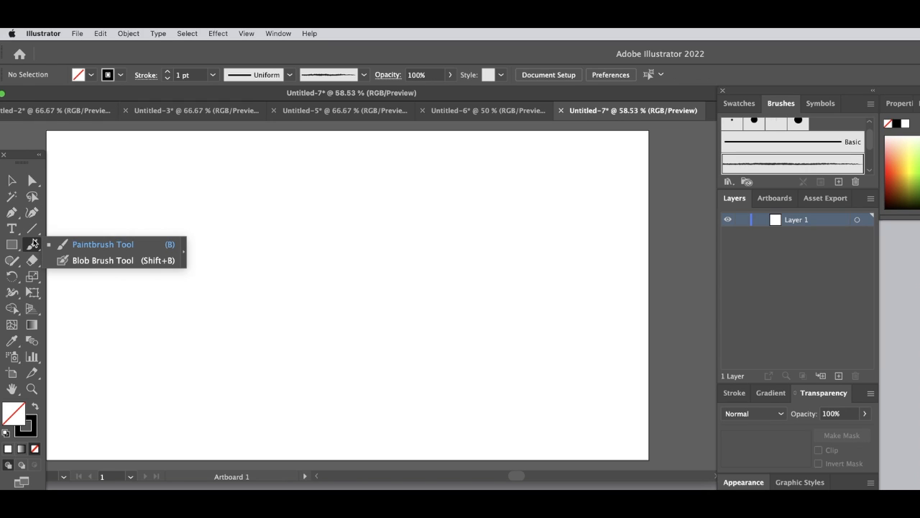
{"action": "left_click", "coordinate": [88, 245]}
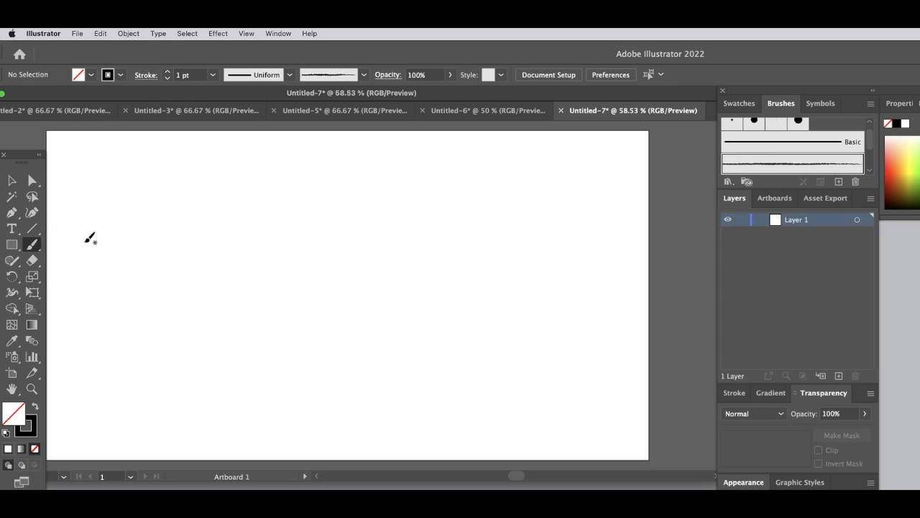
{"action": "left_click", "coordinate": [33, 244]}
{"action": "left_click", "coordinate": [67, 261]}
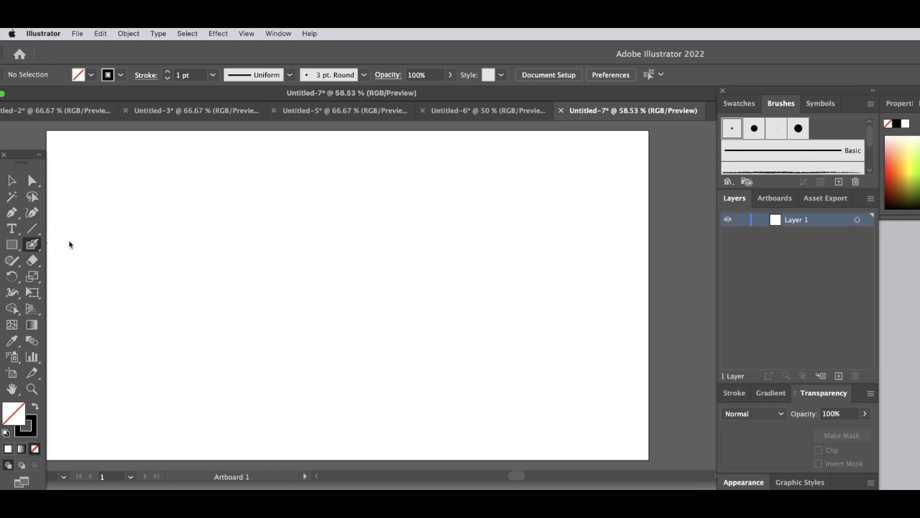
{"action": "left_click", "coordinate": [33, 245]}
{"action": "left_click", "coordinate": [65, 245]}
{"action": "left_click", "coordinate": [839, 376]}
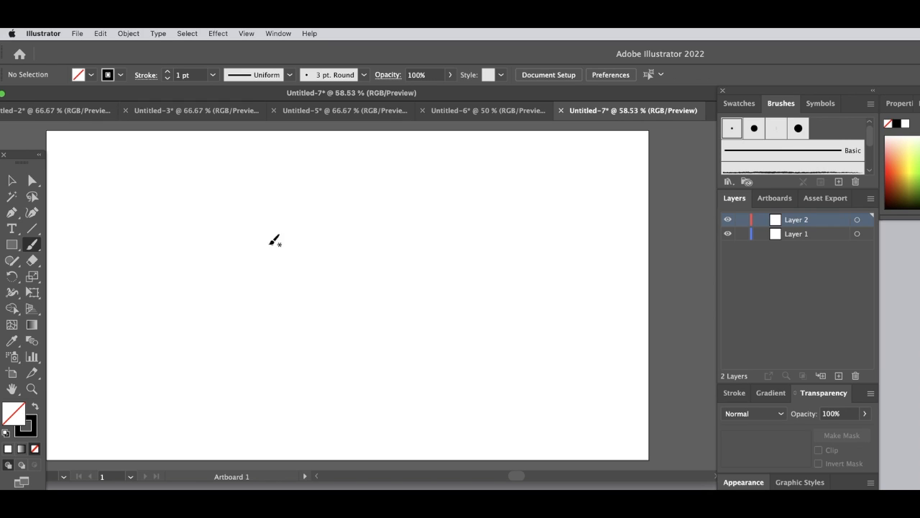
- Paint a wavy test stroke across the middle of Layer 2 and hide the layer
{"action": "mouse_move", "coordinate": [216, 232]}
{"action": "left_mouse_down"}
{"action": "mouse_move", "coordinate": [298, 298]}
{"action": "mouse_move", "coordinate": [415, 319]}
{"action": "left_mouse_up"}
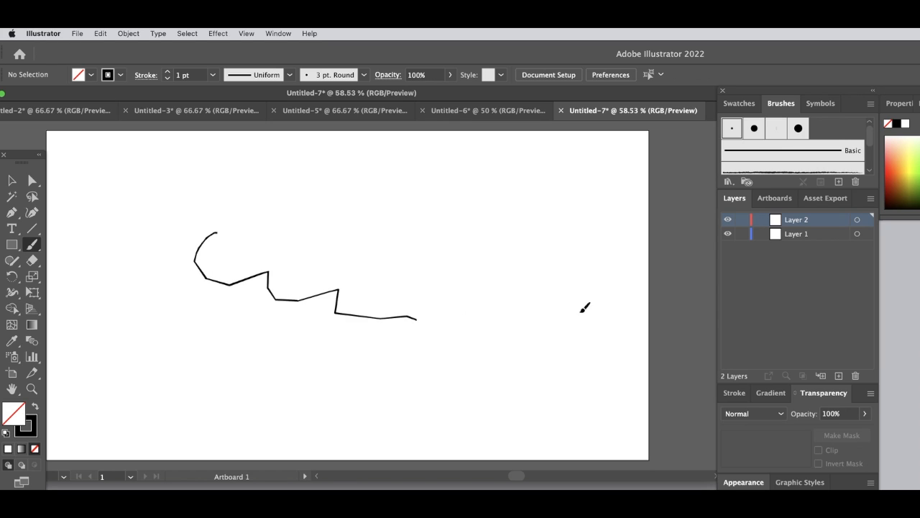
{"action": "left_click", "coordinate": [727, 219]}
{"action": "left_click", "coordinate": [729, 221]}
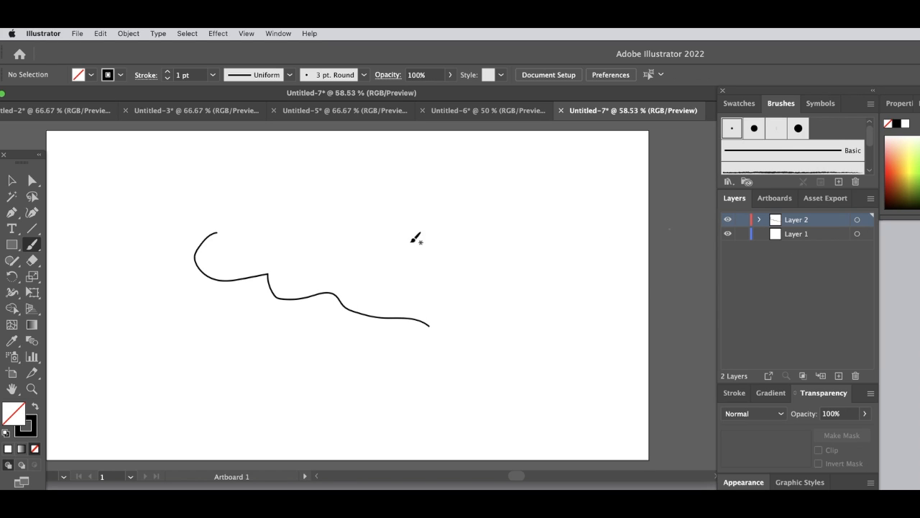
{"action": "key", "text": "super+z"}
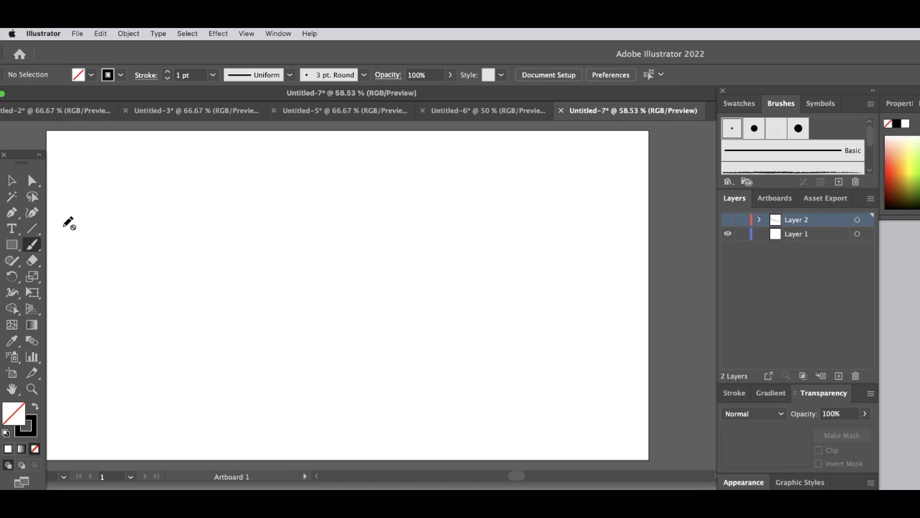
{"action": "left_click", "coordinate": [12, 247]}
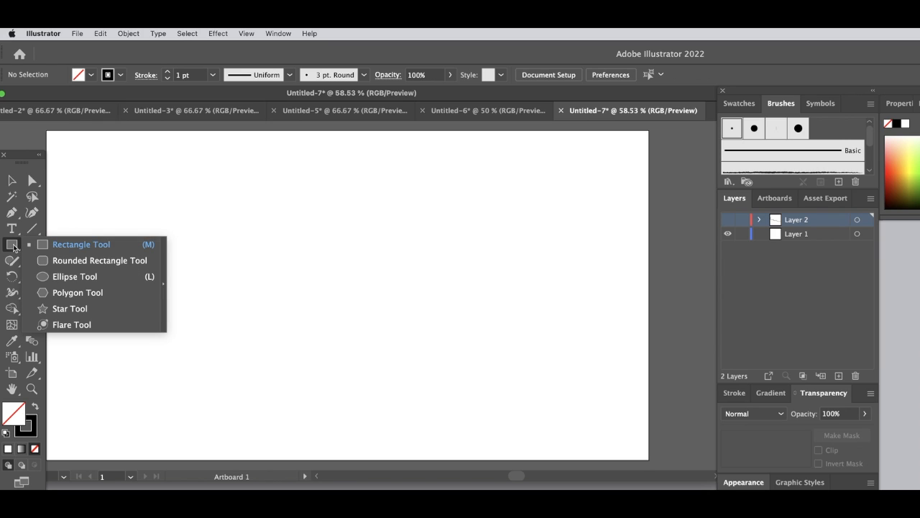
{"action": "left_click", "coordinate": [39, 247]}
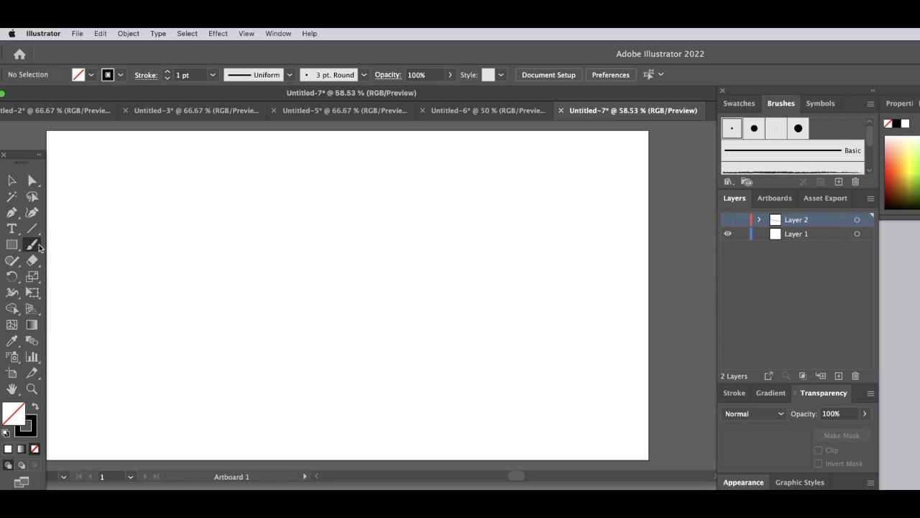
{"action": "left_click", "coordinate": [39, 245]}
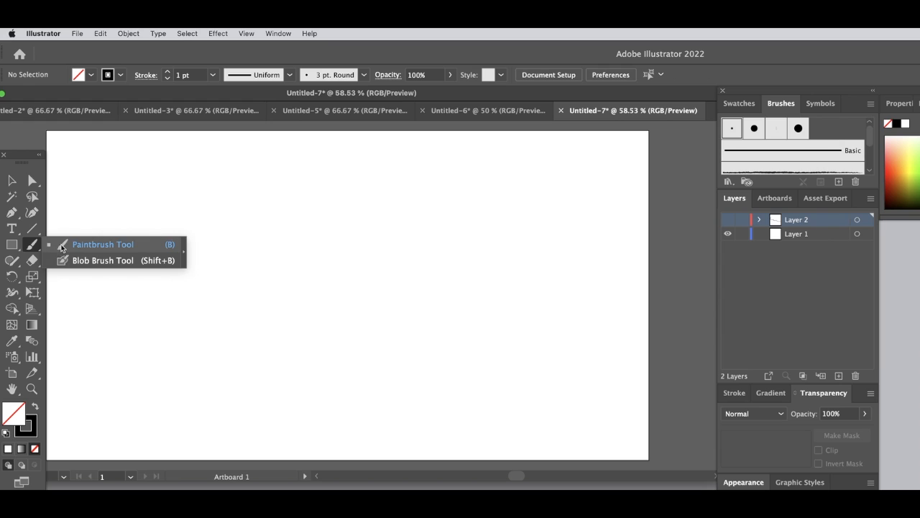
{"action": "left_click", "coordinate": [61, 248]}
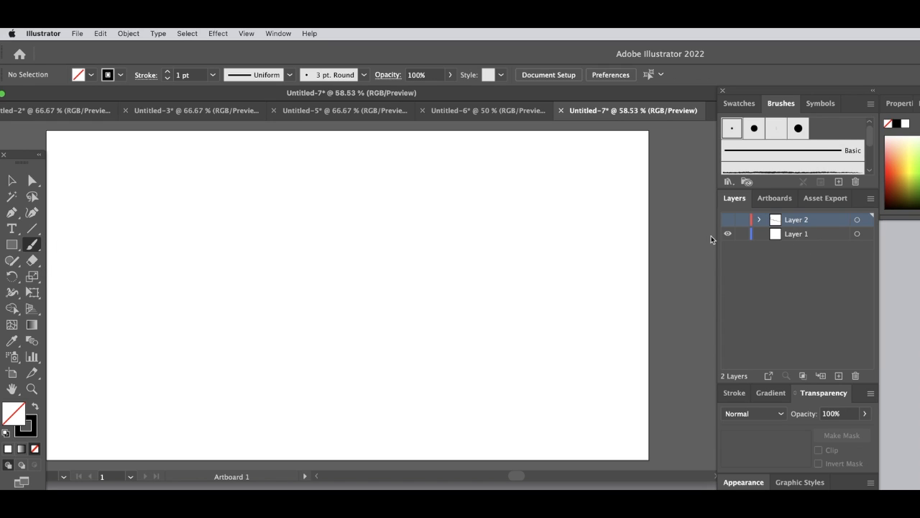
- Show Layer 2 again and delete the wavy test stroke
{"action": "left_click", "coordinate": [729, 221]}
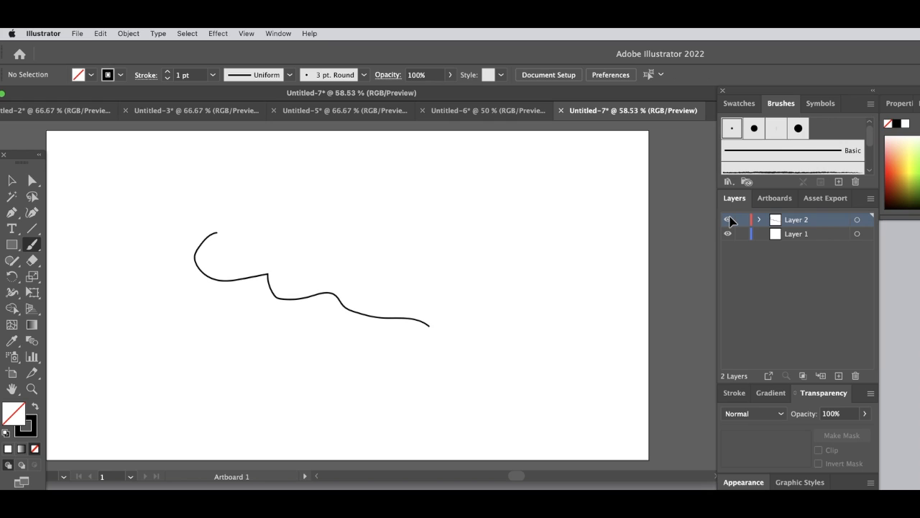
{"action": "key", "text": "super+a"}
{"action": "key", "text": "Delete"}
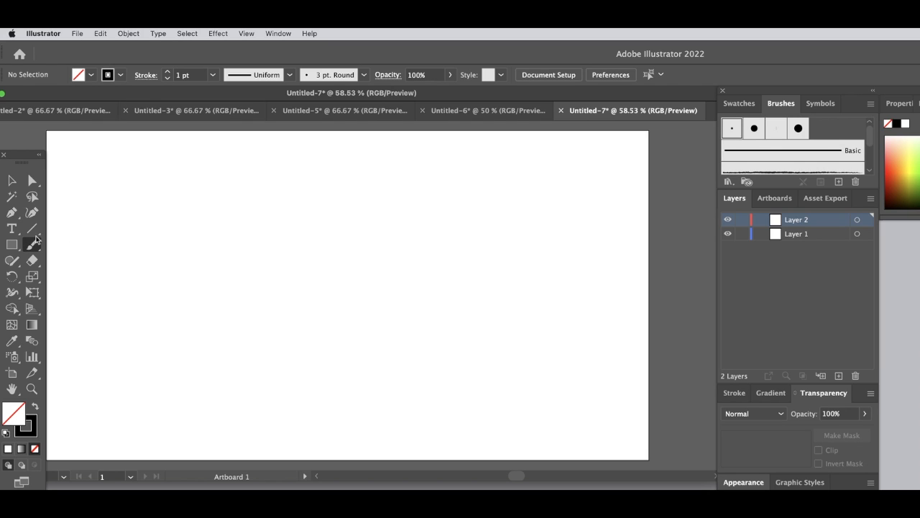
- Set the brush stroke weight to 8 pt and choose the width profile with two bulges
{"action": "left_click", "coordinate": [166, 72]}
{"action": "left_click", "coordinate": [166, 71]}
{"action": "left_click", "coordinate": [167, 72]}
{"action": "left_click", "coordinate": [166, 72]}
{"action": "left_click", "coordinate": [166, 72]}
{"action": "left_click", "coordinate": [166, 72]}
{"action": "left_click", "coordinate": [166, 72]}
{"action": "left_click", "coordinate": [260, 75]}
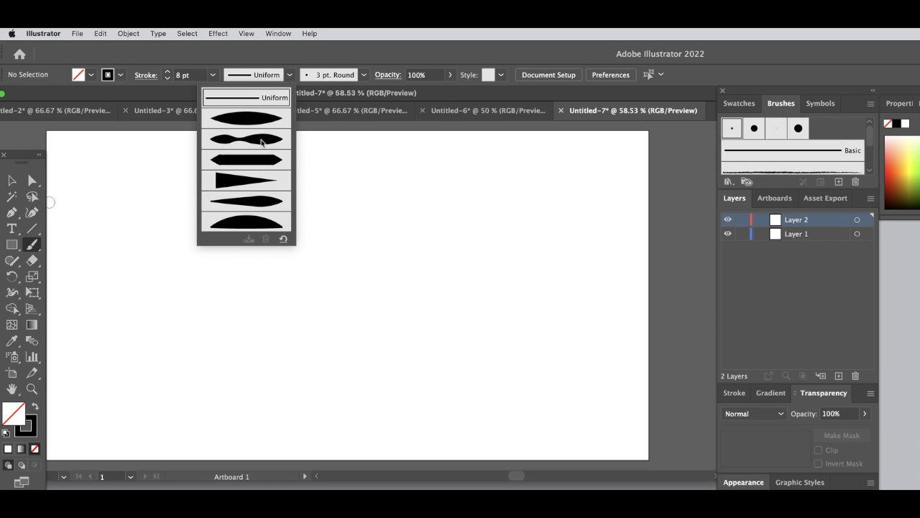
{"action": "left_click", "coordinate": [263, 141]}
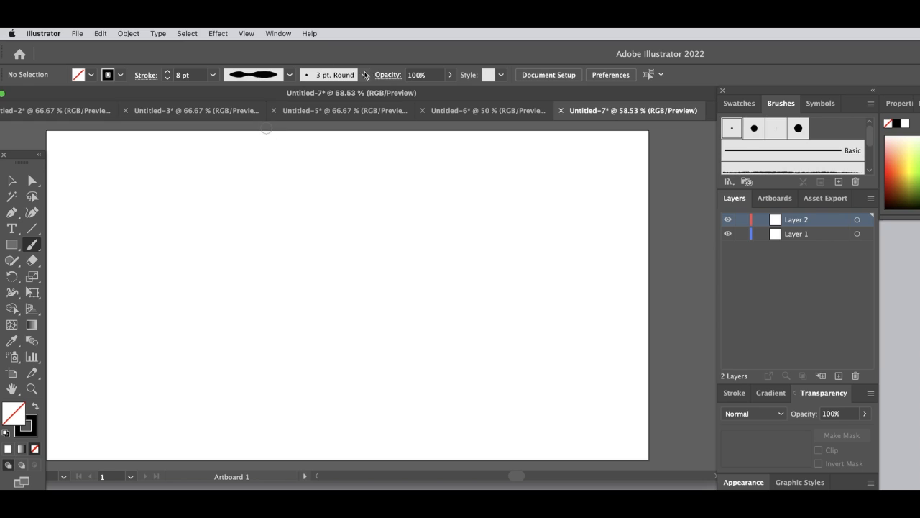
- Paint six long, gently curving strokes across the artboard on Layer 2 with the rough charcoal-style brush at 1 pt
{"action": "left_click", "coordinate": [356, 79]}
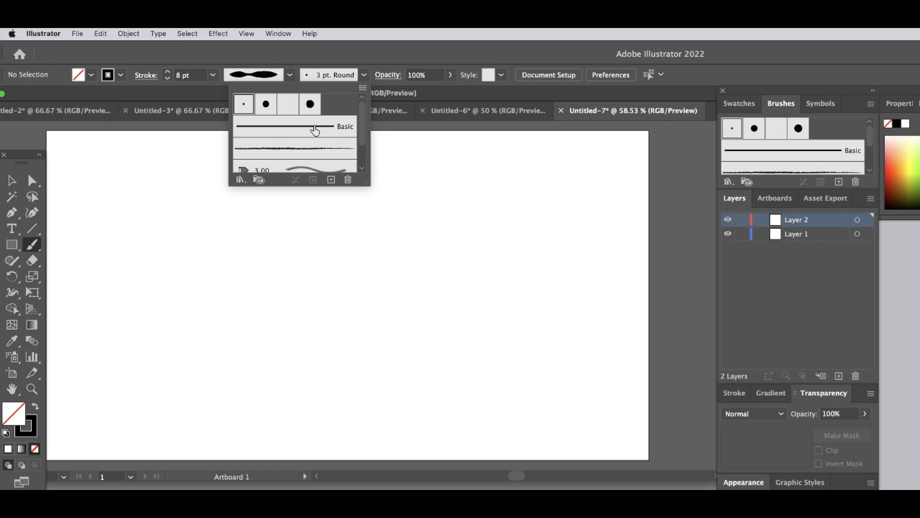
{"action": "left_click", "coordinate": [311, 152]}
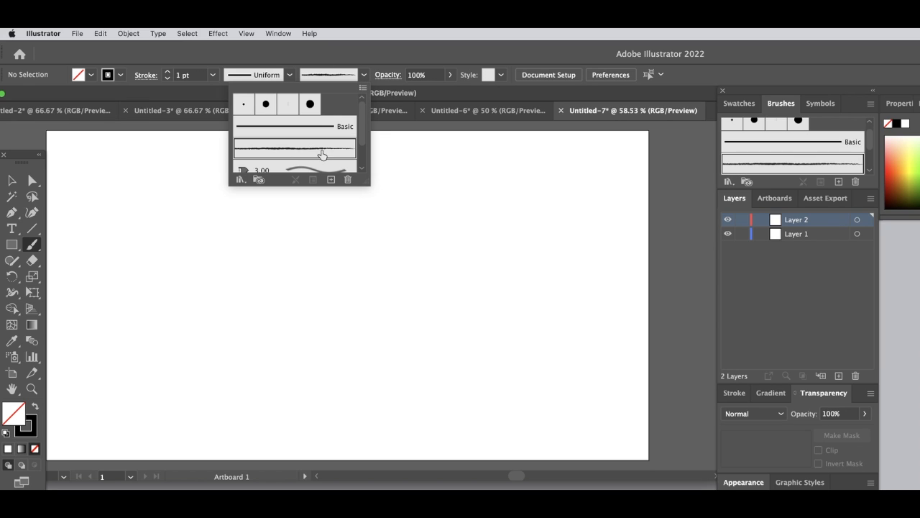
{"action": "left_click_drag", "start_coordinate": [267, 263], "coordinate": [72, 323]}
{"action": "left_click_drag", "start_coordinate": [356, 276], "coordinate": [506, 245]}
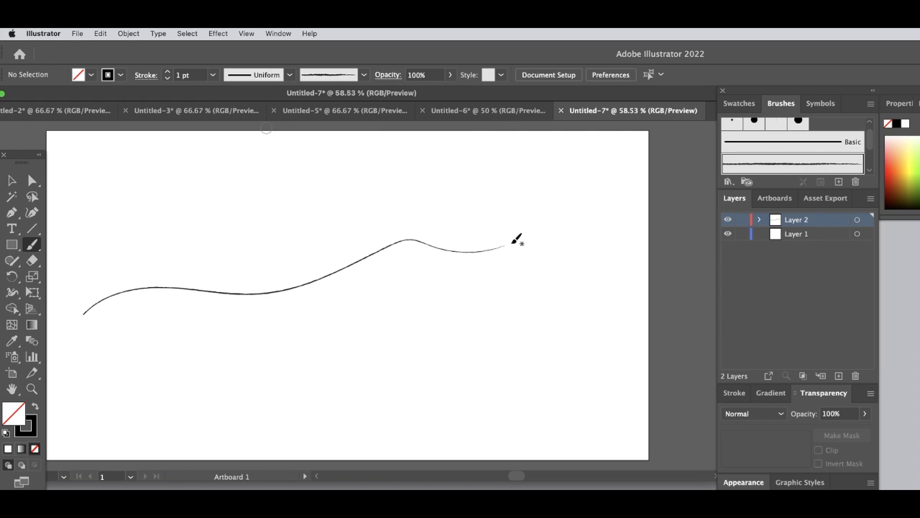
{"action": "mouse_move", "coordinate": [92, 214]}
{"action": "left_mouse_down"}
{"action": "mouse_move", "coordinate": [217, 240]}
{"action": "mouse_move", "coordinate": [307, 301]}
{"action": "mouse_move", "coordinate": [521, 335]}
{"action": "left_mouse_up"}
{"action": "mouse_move", "coordinate": [269, 376]}
{"action": "left_mouse_down"}
{"action": "mouse_move", "coordinate": [408, 339]}
{"action": "mouse_move", "coordinate": [547, 322]}
{"action": "mouse_move", "coordinate": [692, 263]}
{"action": "left_mouse_up"}
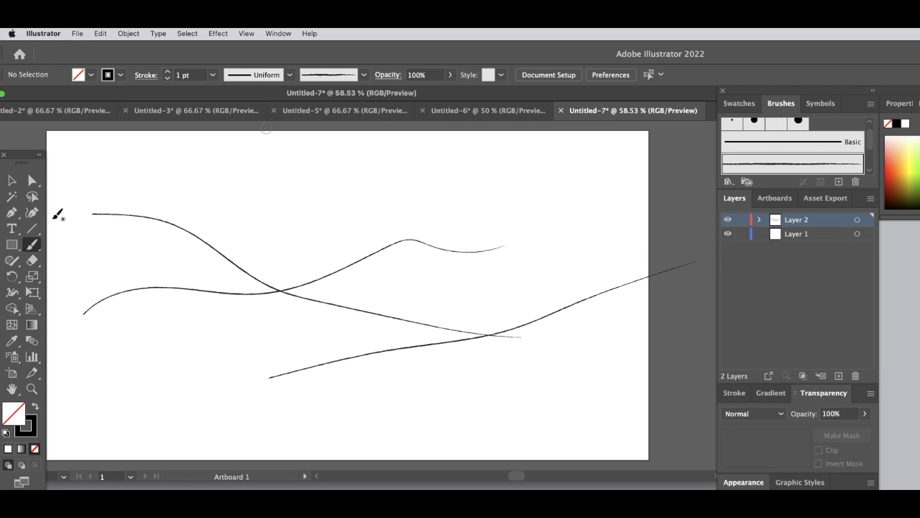
{"action": "mouse_move", "coordinate": [49, 137]}
{"action": "left_mouse_down"}
{"action": "mouse_move", "coordinate": [243, 210]}
{"action": "mouse_move", "coordinate": [396, 203]}
{"action": "left_mouse_up"}
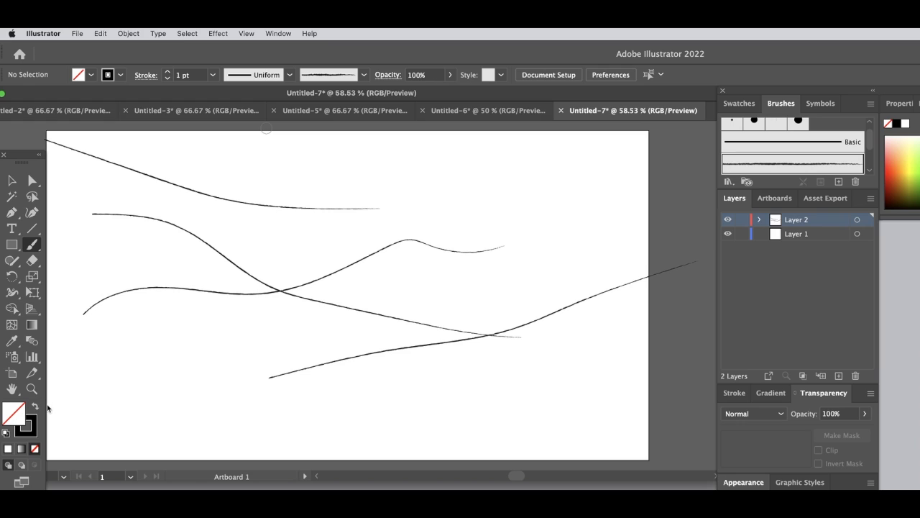
{"action": "mouse_move", "coordinate": [598, 397]}
{"action": "left_mouse_down"}
{"action": "mouse_move", "coordinate": [284, 404]}
{"action": "mouse_move", "coordinate": [73, 433]}
{"action": "left_mouse_up"}
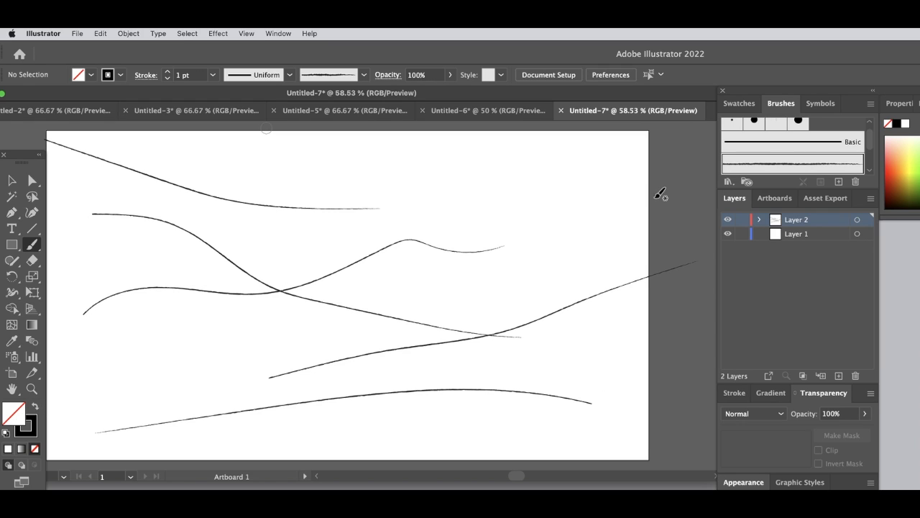
{"action": "mouse_move", "coordinate": [647, 193]}
{"action": "left_mouse_down"}
{"action": "mouse_move", "coordinate": [425, 162]}
{"action": "mouse_move", "coordinate": [288, 181]}
{"action": "left_mouse_up"}
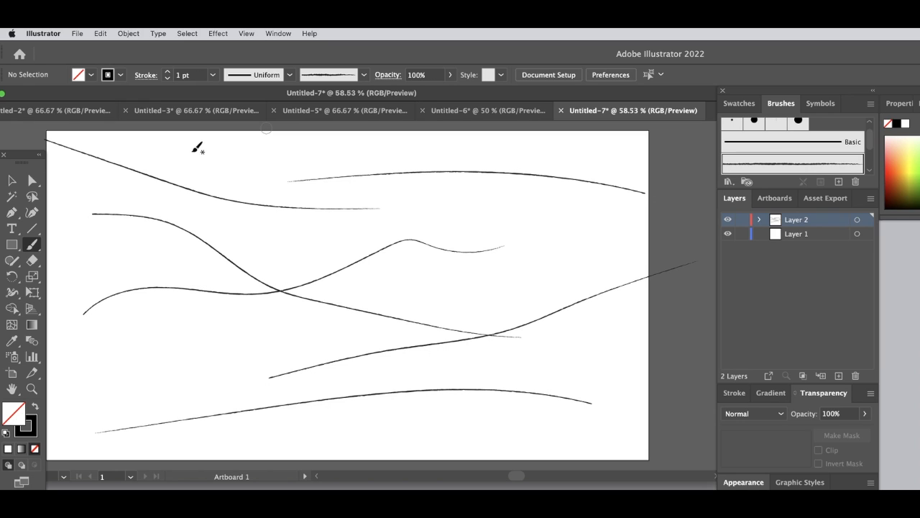
- Set the brush stroke weight to 52 pt, then paint a short test stroke at the artboard's upper left and undo it
{"action": "left_click", "coordinate": [167, 71]}
{"action": "left_click_drag", "start_coordinate": [94, 232], "coordinate": [248, 213]}
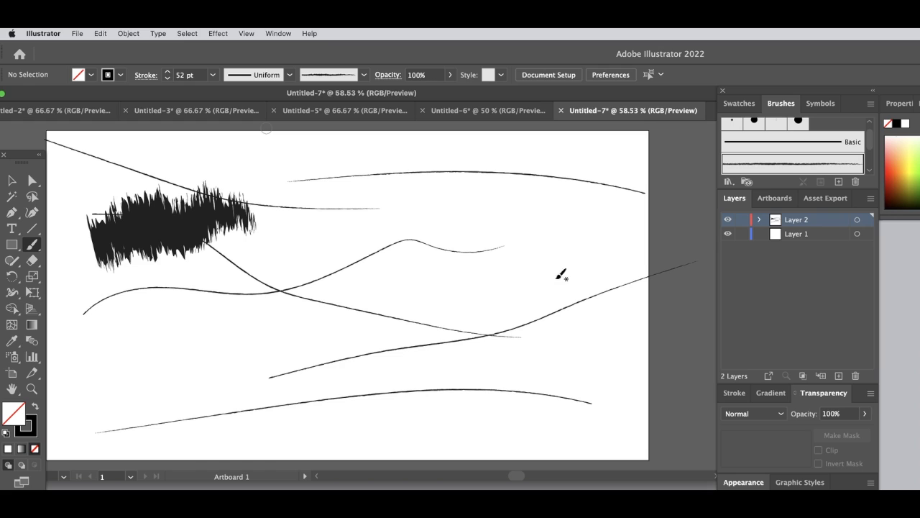
{"action": "key", "text": "super+z"}
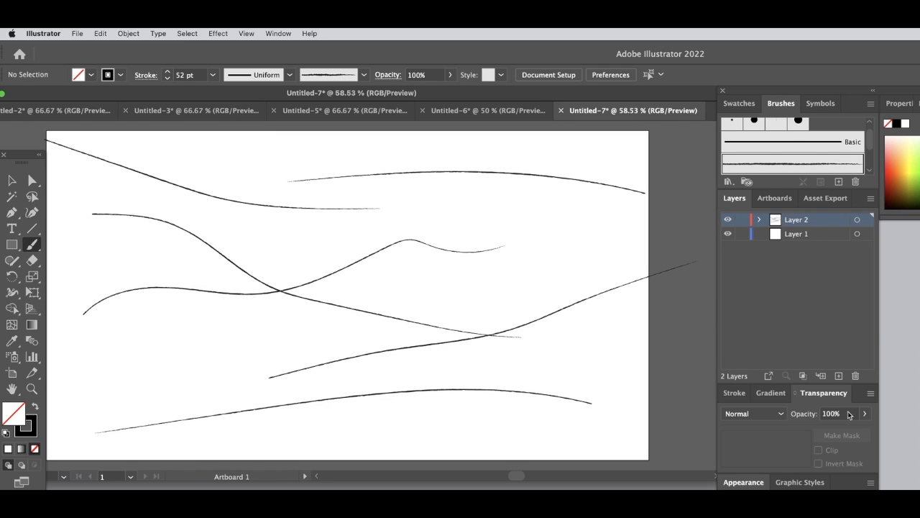
- Add a new layer above Layer 2 and paint a thick black diagonal stroke across the artboard's upper-left area
{"action": "left_click", "coordinate": [839, 376]}
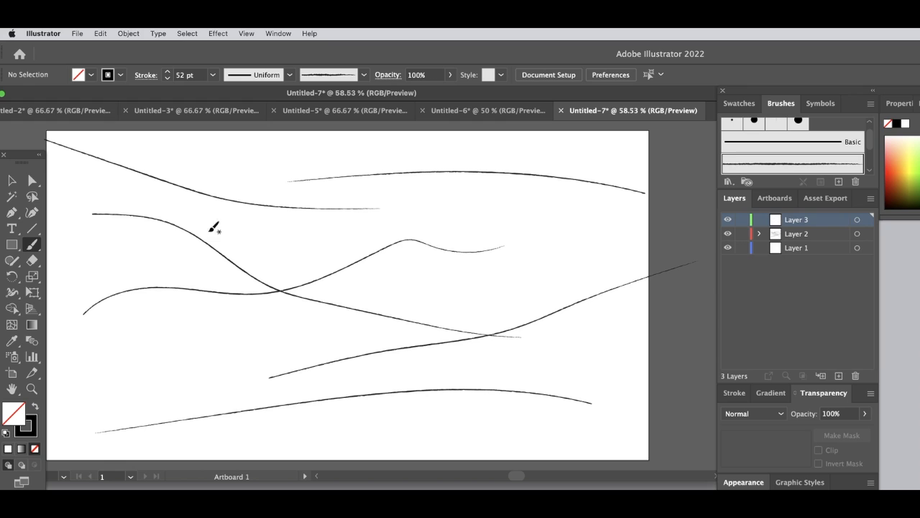
{"action": "left_click_drag", "start_coordinate": [95, 264], "coordinate": [439, 260]}
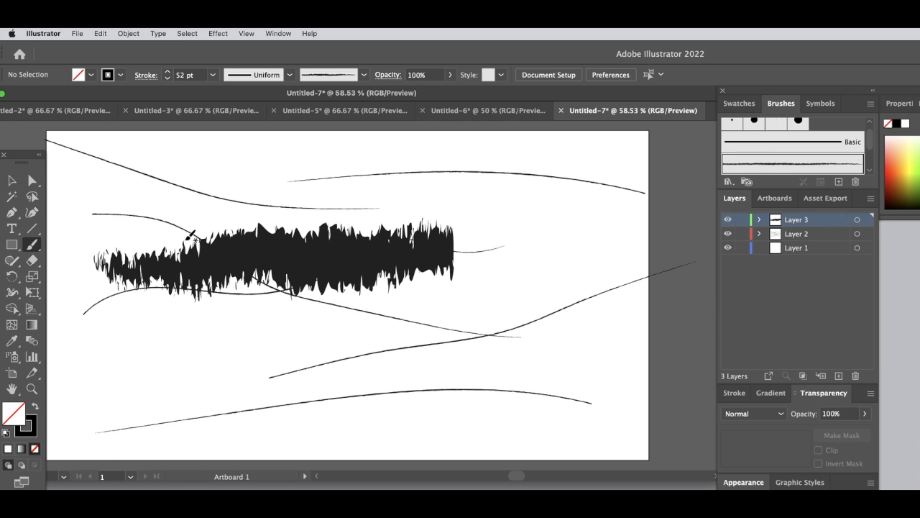
{"action": "key", "text": "super+z"}
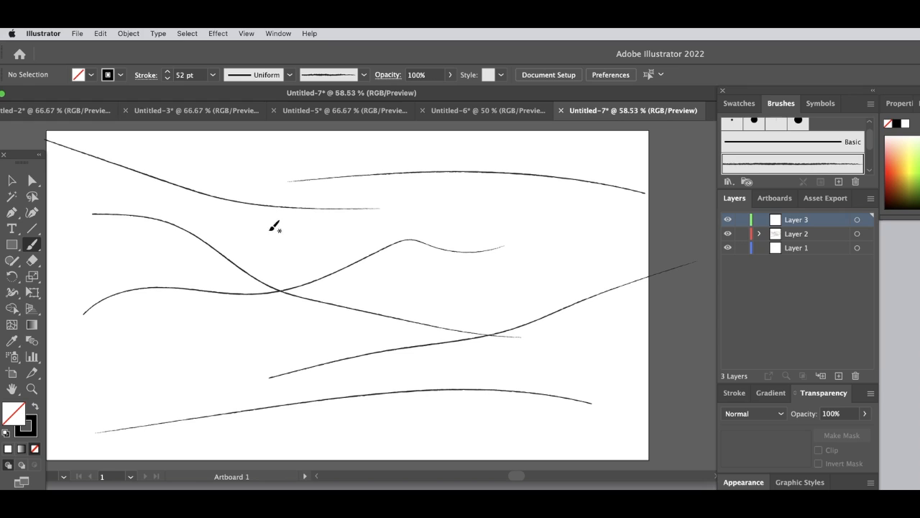
{"action": "left_click_drag", "start_coordinate": [343, 197], "coordinate": [99, 308]}
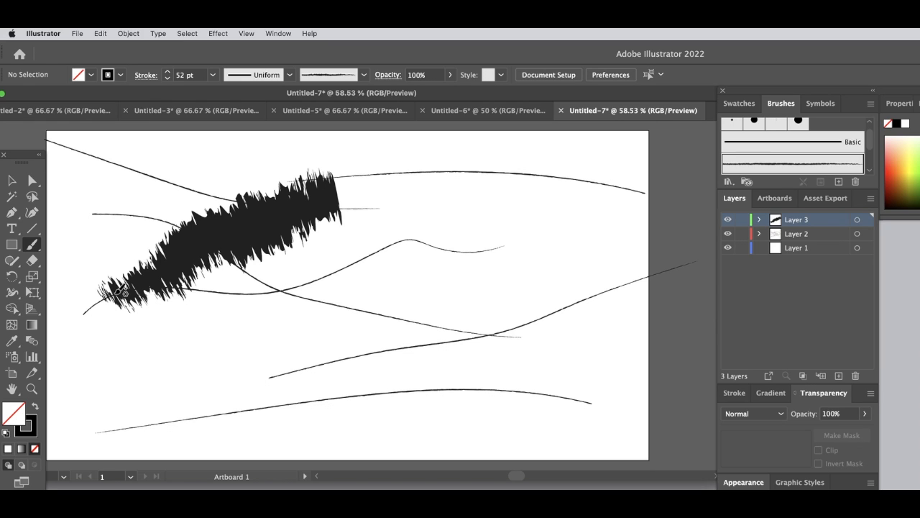
- Review the Paintbrush tool's fidelity and stroke options, and view the artwork briefly without the surrounding panels
{"action": "left_click", "coordinate": [901, 105]}
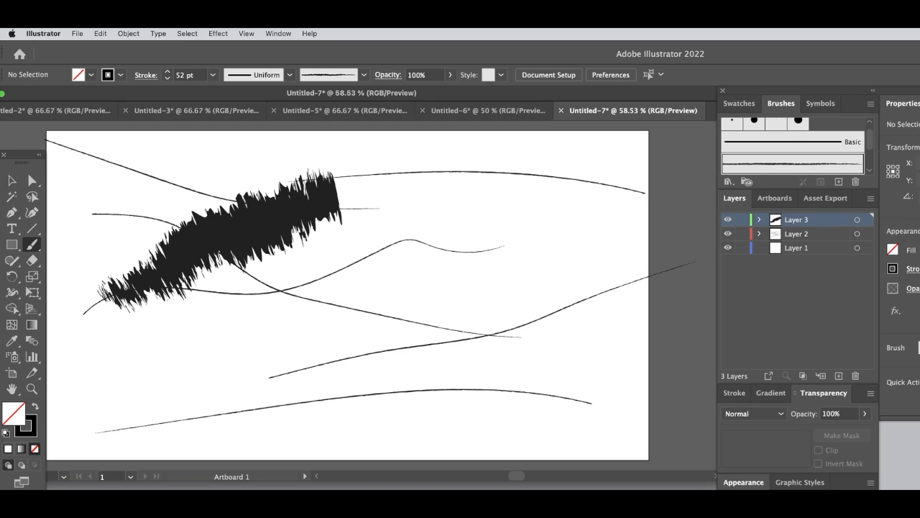
{"action": "double_click", "coordinate": [32, 244]}
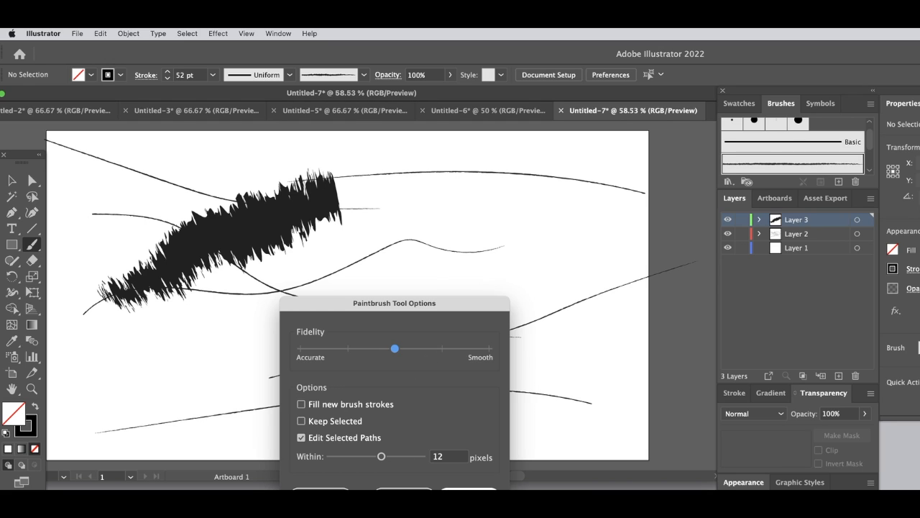
{"action": "left_click", "coordinate": [469, 494]}
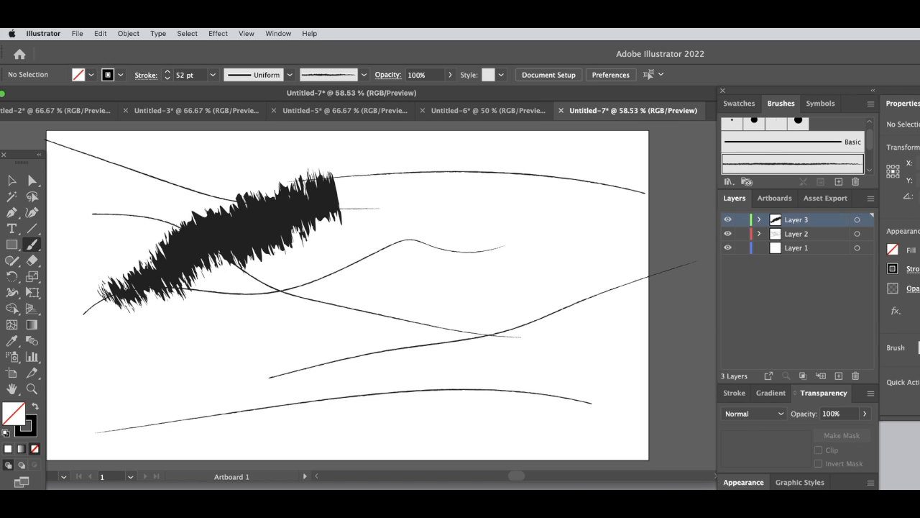
{"action": "key", "text": "Tab"}
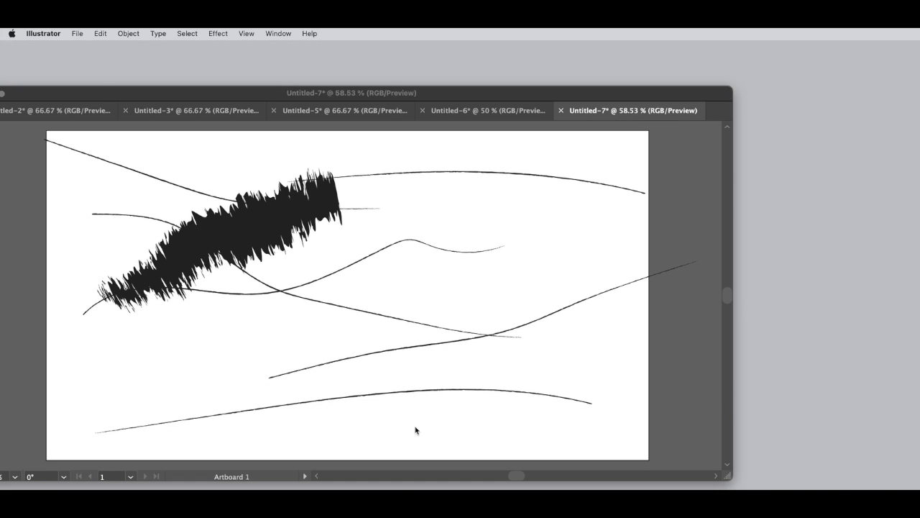
{"action": "key", "text": "Tab"}
- Set the brush opacity to 50% and paint a thick rising stroke below the black one on Layer 3
{"action": "left_click", "coordinate": [864, 415]}
{"action": "left_click_drag", "start_coordinate": [862, 430], "coordinate": [836, 430]}
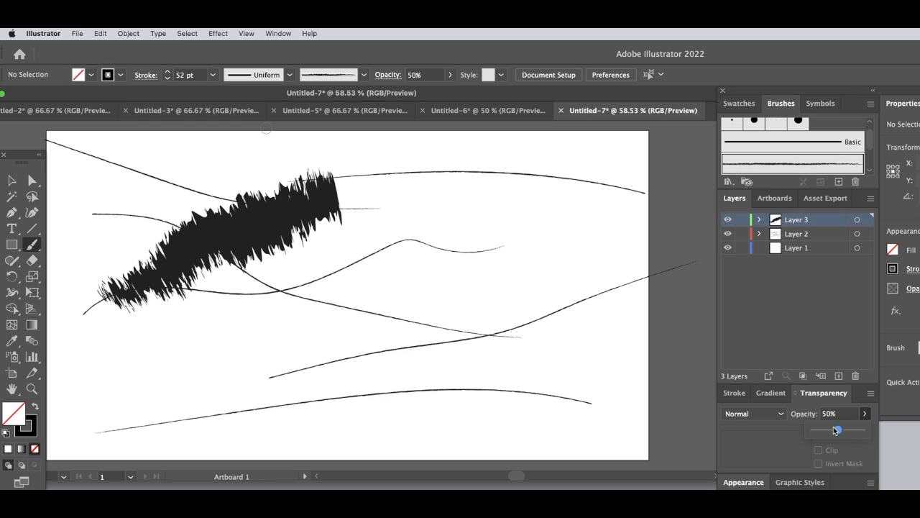
{"action": "left_click", "coordinate": [36, 247]}
{"action": "left_click", "coordinate": [203, 328]}
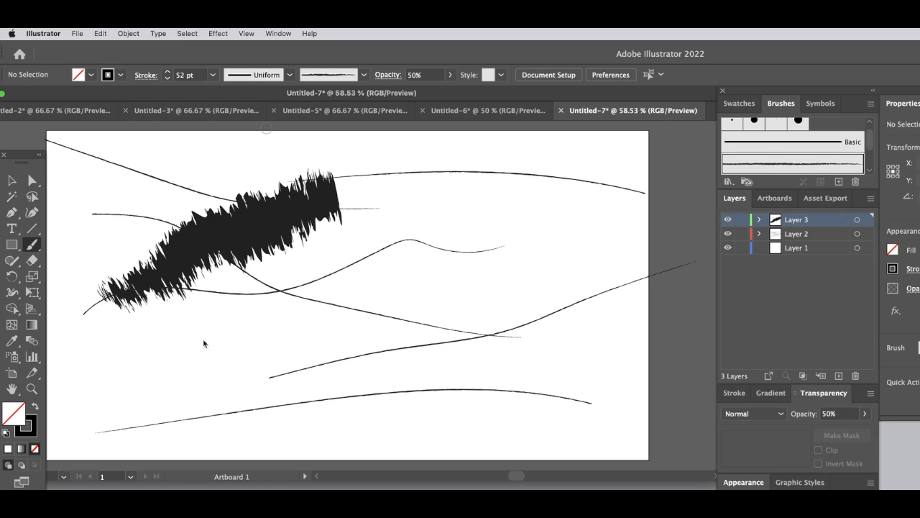
{"action": "mouse_move", "coordinate": [184, 342]}
{"action": "left_mouse_down"}
{"action": "mouse_move", "coordinate": [222, 324]}
{"action": "mouse_move", "coordinate": [432, 273]}
{"action": "left_mouse_up"}
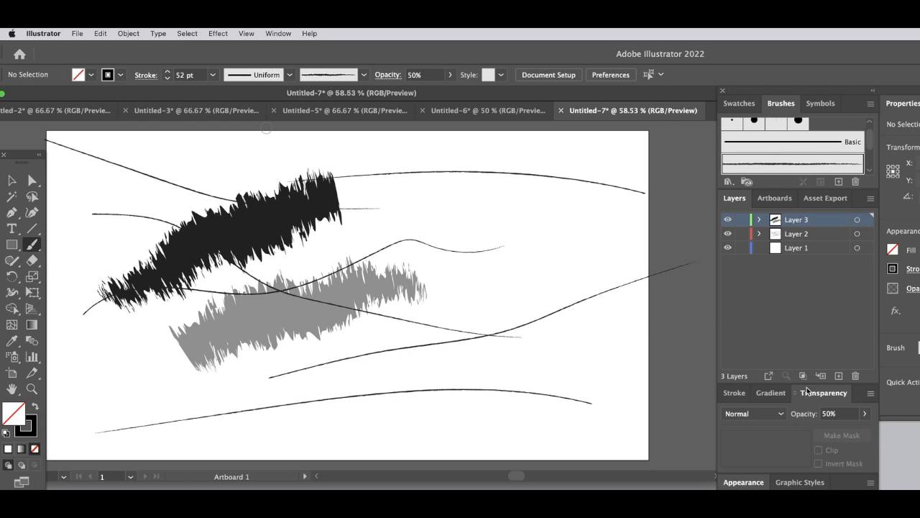
- Select the lower grey stroke on Layer 3 and set its opacity to 52%
{"action": "left_click", "coordinate": [866, 415]}
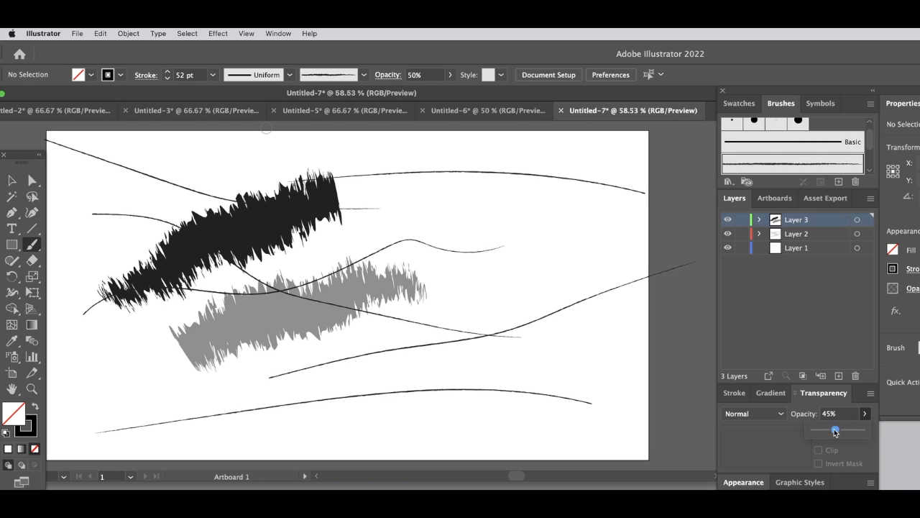
{"action": "mouse_move", "coordinate": [845, 428]}
{"action": "left_mouse_down"}
{"action": "mouse_move", "coordinate": [862, 430]}
{"action": "mouse_move", "coordinate": [824, 431]}
{"action": "mouse_move", "coordinate": [838, 431]}
{"action": "left_mouse_up"}
{"action": "key", "text": "super+Tab"}
{"action": "left_click", "coordinate": [309, 303]}
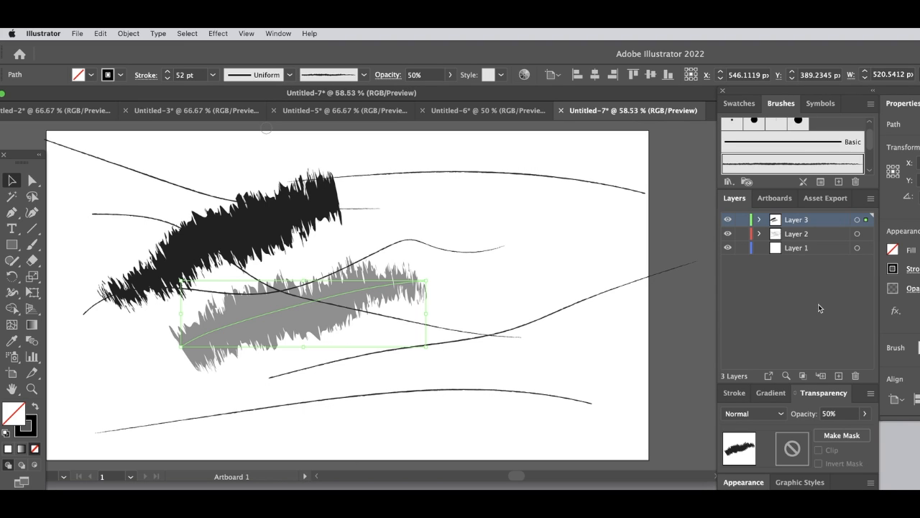
{"action": "left_click", "coordinate": [867, 415]}
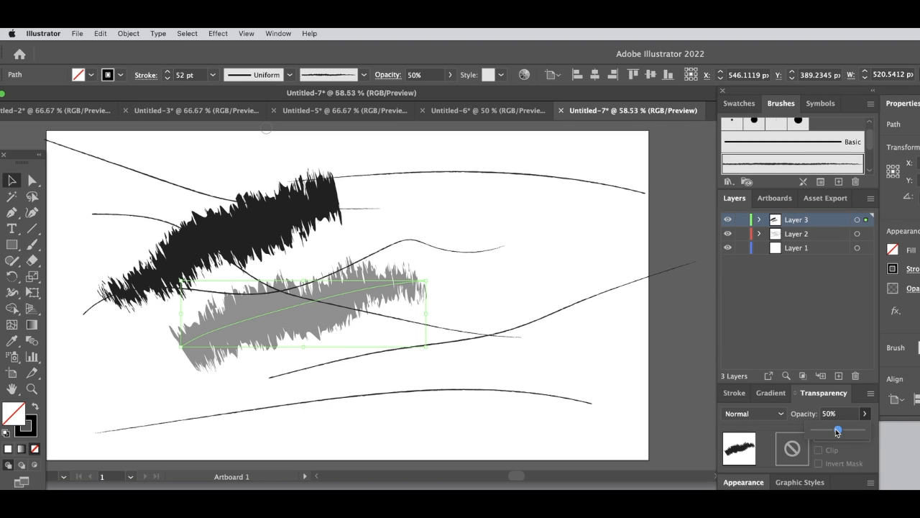
{"action": "left_click_drag", "start_coordinate": [832, 431], "coordinate": [839, 429]}
{"action": "left_click", "coordinate": [515, 309]}
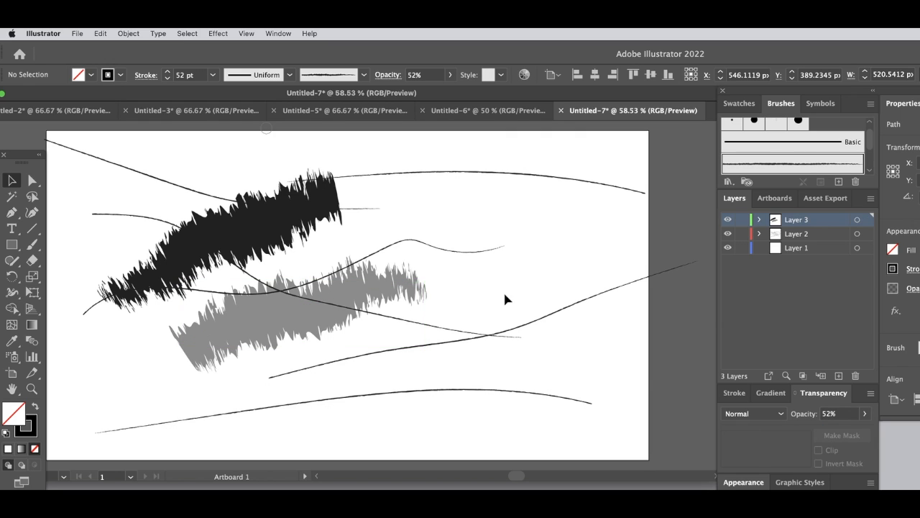
- Set the opacity of the thick black stroke at the artboard's upper left to 44% and deselect it
{"action": "left_click", "coordinate": [277, 200]}
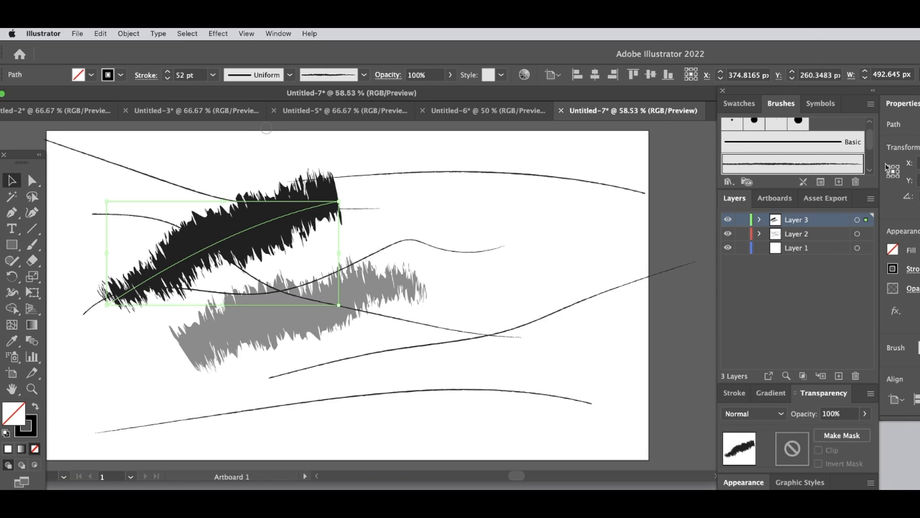
{"action": "left_click", "coordinate": [865, 414]}
{"action": "mouse_move", "coordinate": [861, 432]}
{"action": "left_mouse_down"}
{"action": "mouse_move", "coordinate": [824, 433]}
{"action": "mouse_move", "coordinate": [836, 433]}
{"action": "left_mouse_up"}
{"action": "left_click", "coordinate": [554, 363]}
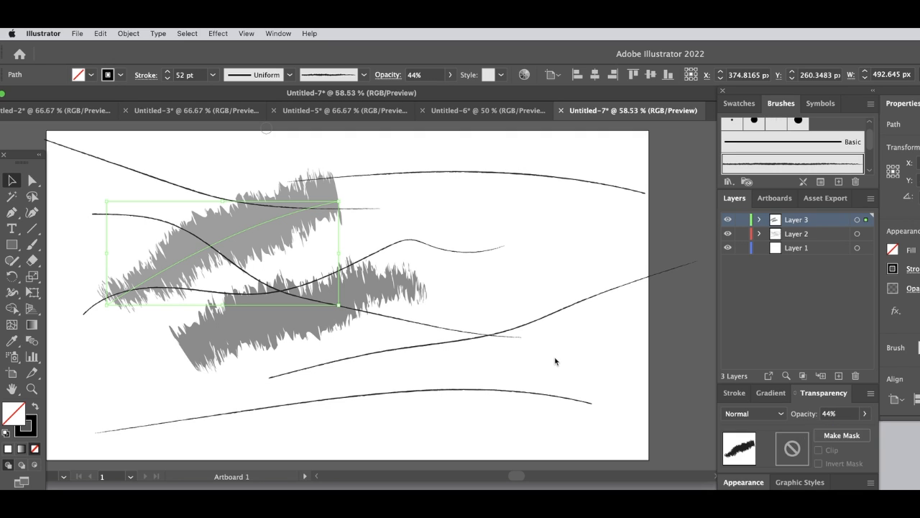
{"action": "left_click", "coordinate": [554, 363]}
- Duplicate the upper-left grey stroke, rotate the copy to slope downward, and place it across the artboard's lower-right edge
{"action": "left_click", "coordinate": [293, 309]}
{"action": "left_click", "coordinate": [263, 216]}
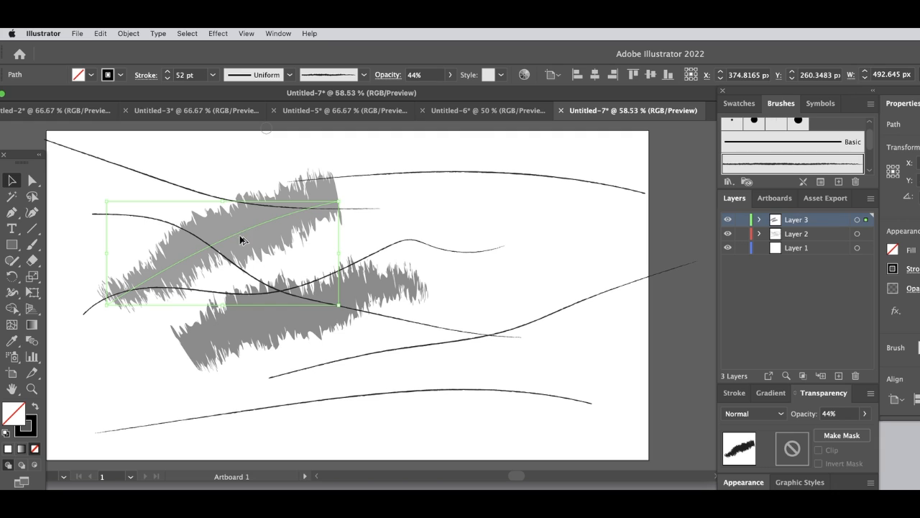
{"action": "mouse_move", "coordinate": [291, 224]}
{"action": "left_mouse_down"}
{"action": "mouse_move", "coordinate": [376, 232]}
{"action": "mouse_move", "coordinate": [424, 222]}
{"action": "left_mouse_up"}
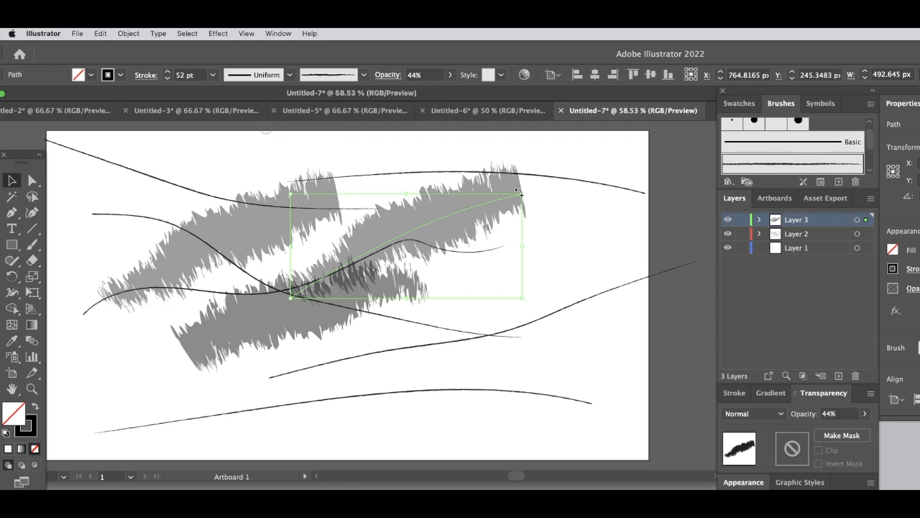
{"action": "mouse_move", "coordinate": [518, 191]}
{"action": "left_mouse_down"}
{"action": "mouse_move", "coordinate": [530, 294]}
{"action": "mouse_move", "coordinate": [288, 353]}
{"action": "mouse_move", "coordinate": [528, 288]}
{"action": "mouse_move", "coordinate": [532, 276]}
{"action": "left_mouse_up"}
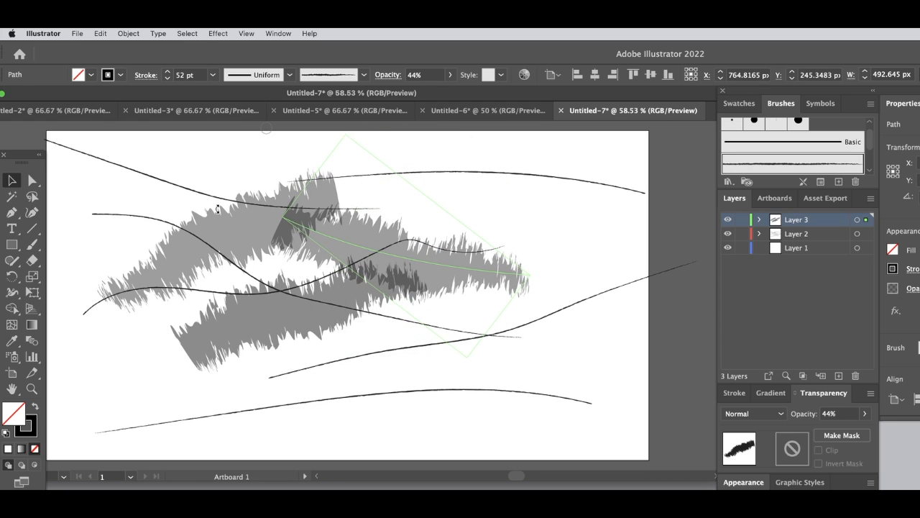
{"action": "left_click", "coordinate": [456, 174]}
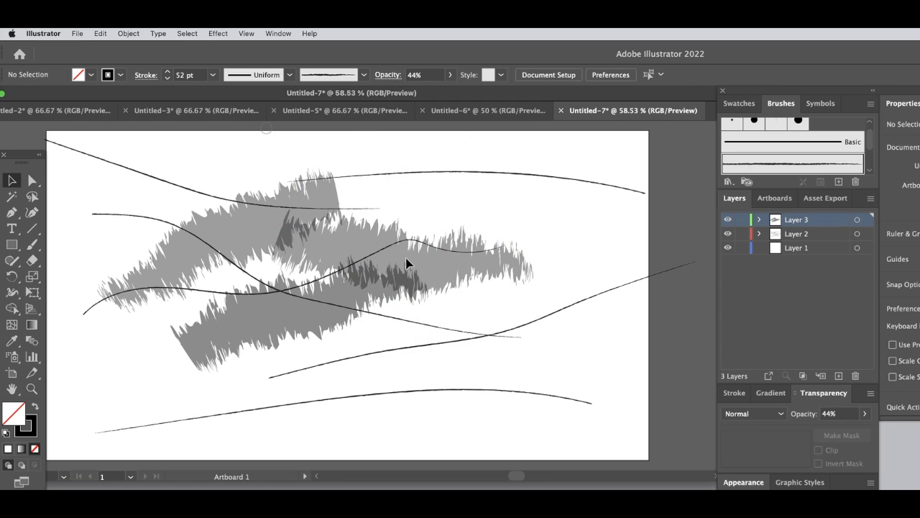
{"action": "mouse_move", "coordinate": [363, 223]}
{"action": "left_mouse_down"}
{"action": "mouse_move", "coordinate": [410, 281]}
{"action": "mouse_move", "coordinate": [547, 377]}
{"action": "mouse_move", "coordinate": [588, 384]}
{"action": "mouse_move", "coordinate": [575, 395]}
{"action": "left_mouse_up"}
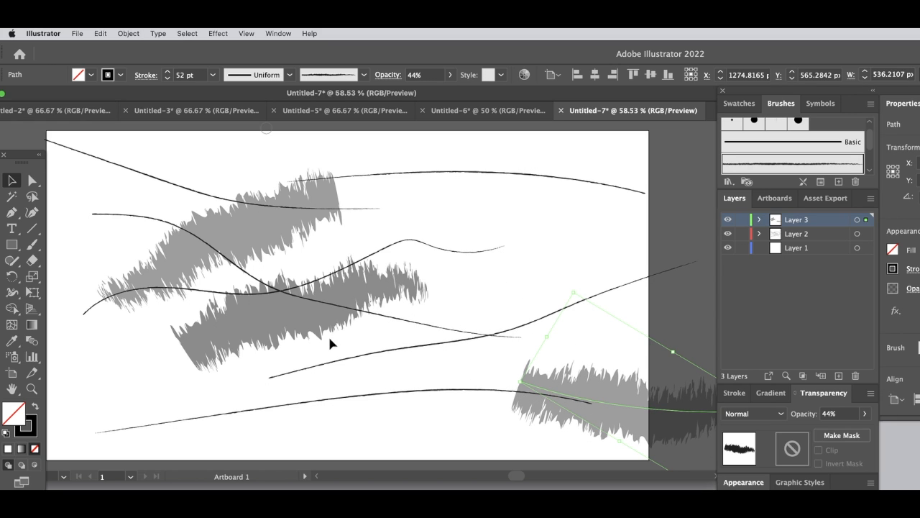
- Move the 52% grey stroke to the lower-left corner and enlarge it diagonally past both artboard sides, about 1699 px wide
{"action": "left_click_drag", "start_coordinate": [309, 314], "coordinate": [123, 436]}
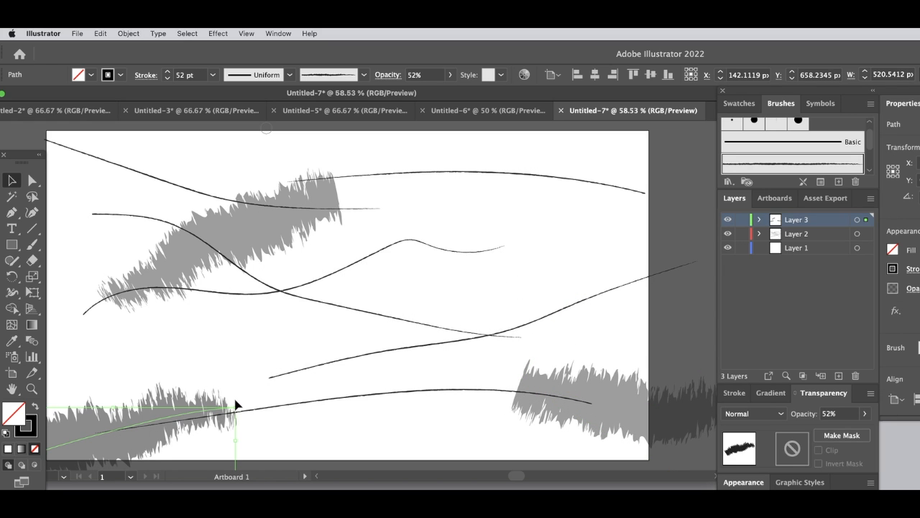
{"action": "mouse_move", "coordinate": [236, 406]}
{"action": "left_mouse_down"}
{"action": "mouse_move", "coordinate": [421, 246]}
{"action": "mouse_move", "coordinate": [672, 219]}
{"action": "mouse_move", "coordinate": [575, 241]}
{"action": "mouse_move", "coordinate": [321, 377]}
{"action": "mouse_move", "coordinate": [712, 320]}
{"action": "mouse_move", "coordinate": [702, 437]}
{"action": "left_mouse_up"}
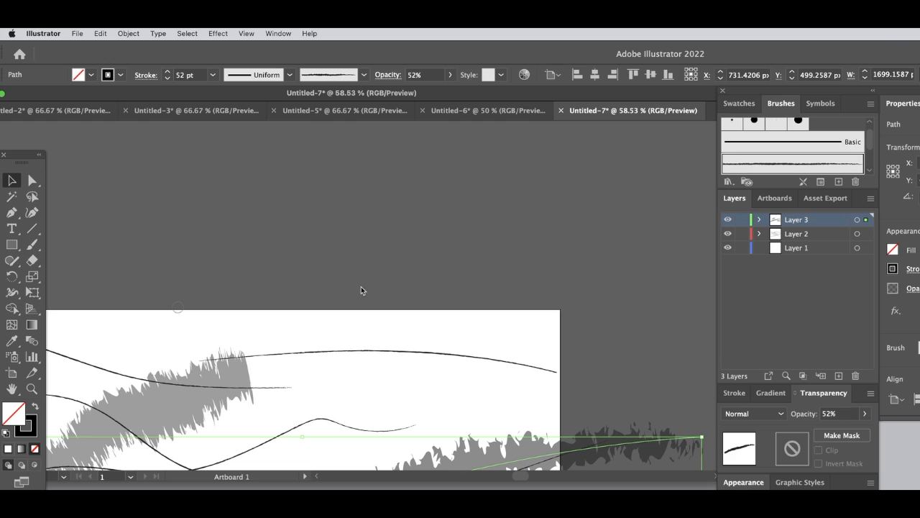
{"action": "left_click", "coordinate": [239, 265]}
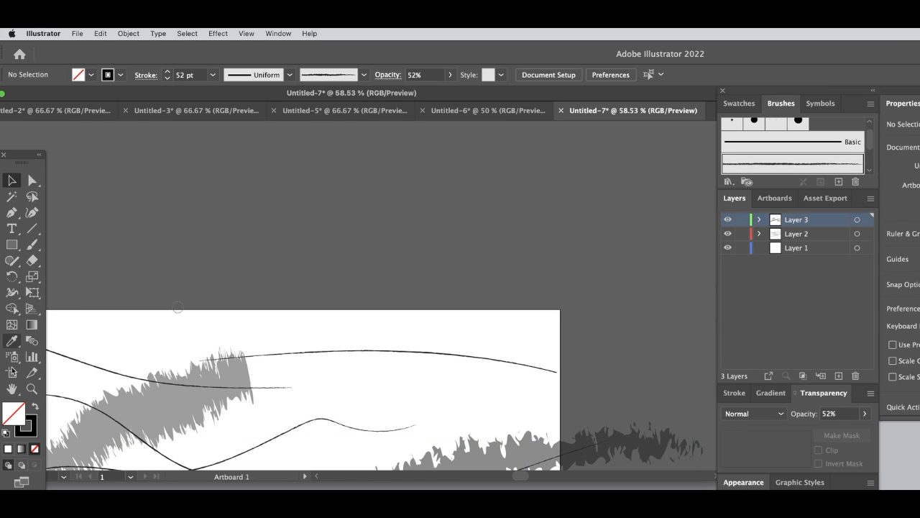
{"action": "double_click", "coordinate": [12, 389]}
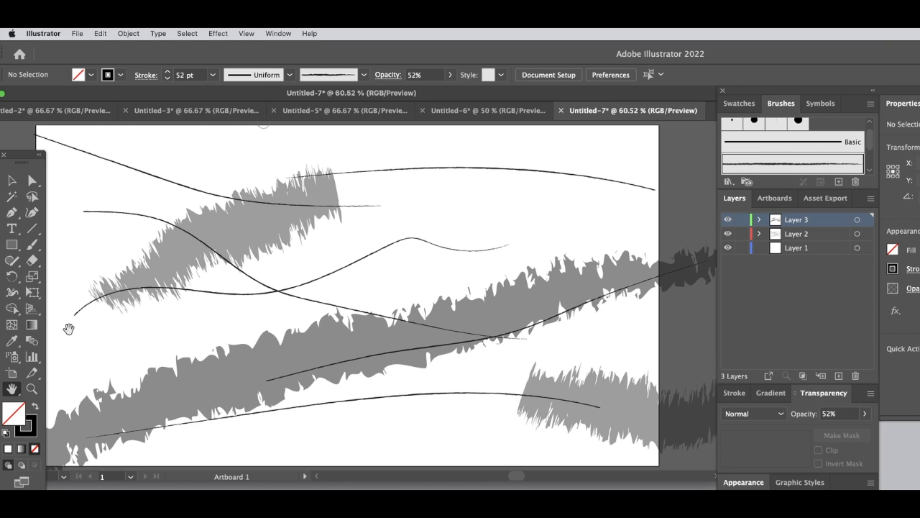
{"action": "key", "text": "super+minus"}
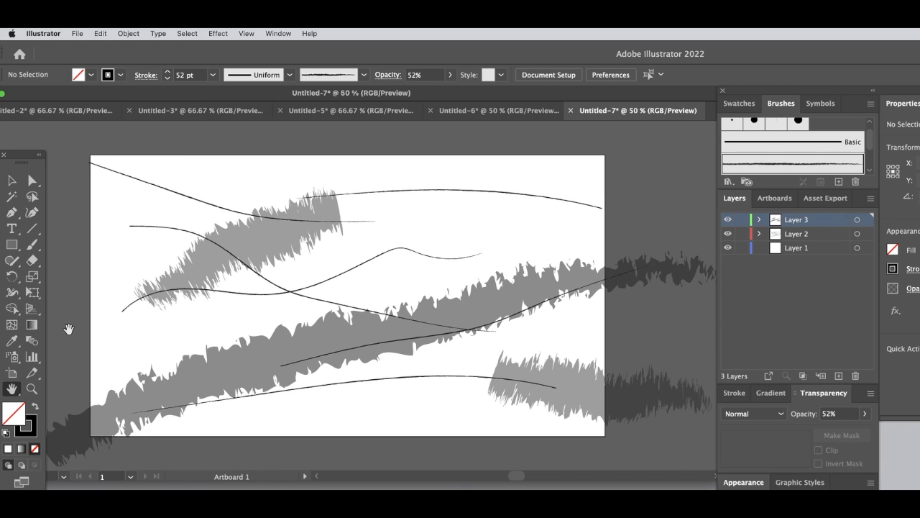
{"action": "key", "text": "super+minus"}
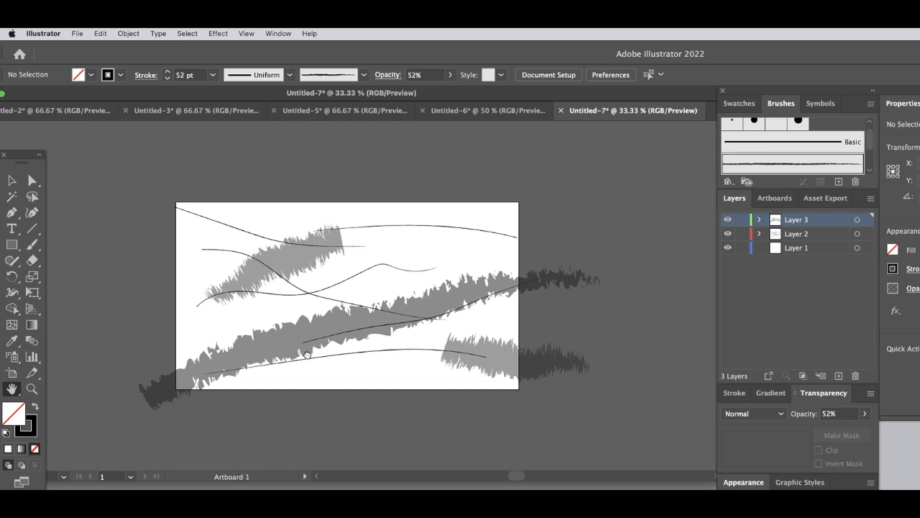
- Set the opacity of the large diagonal stroke crossing the artboard to 100% and deselect it
{"action": "left_click", "coordinate": [12, 180]}
{"action": "left_click", "coordinate": [319, 337]}
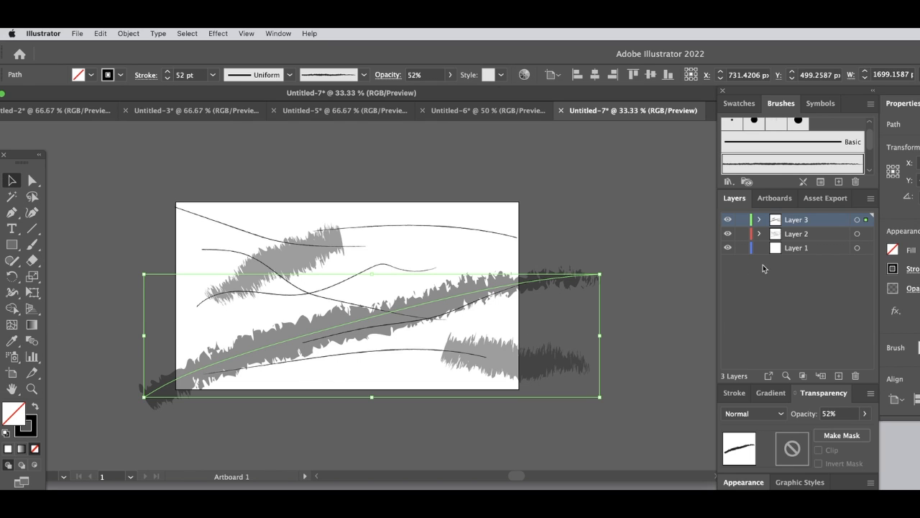
{"action": "left_click", "coordinate": [865, 414]}
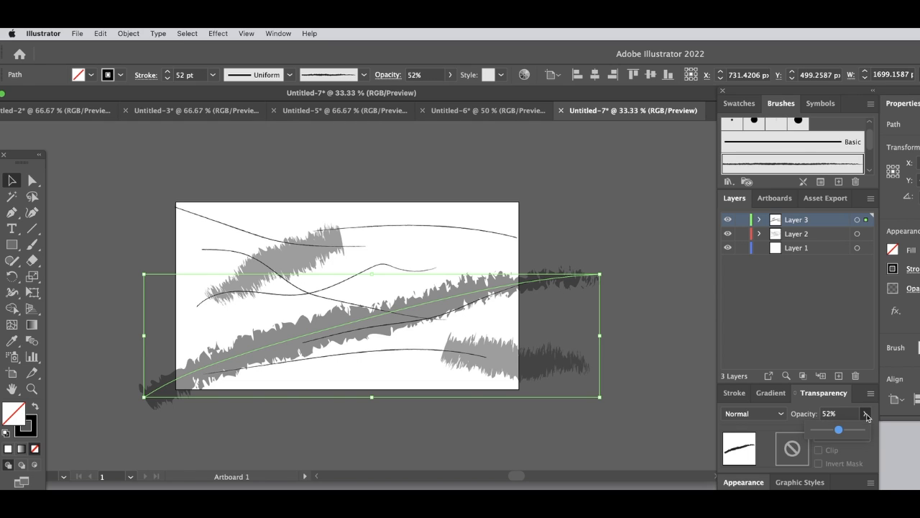
{"action": "left_click_drag", "start_coordinate": [840, 430], "coordinate": [866, 431]}
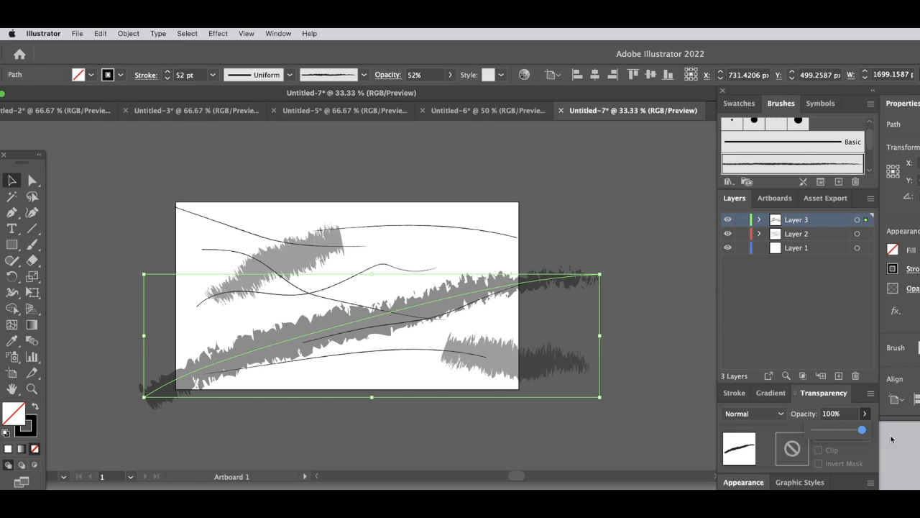
{"action": "left_click", "coordinate": [608, 222]}
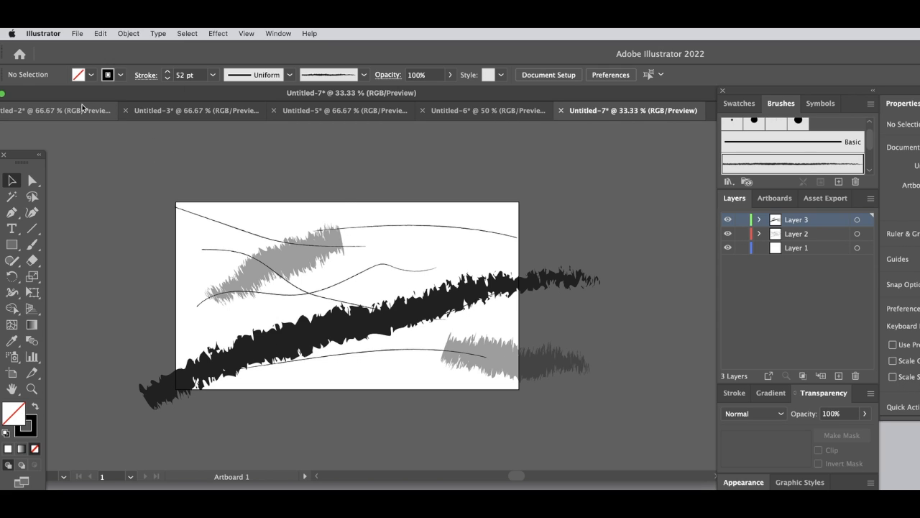
- Open Save for Web for the artwork and proceed to save it as a 1280 × 700 px PNG-24 clipped to the artboard
{"action": "left_click", "coordinate": [42, 33]}
{"action": "left_click", "coordinate": [44, 32]}
{"action": "left_click", "coordinate": [45, 32]}
{"action": "left_click", "coordinate": [46, 31]}
{"action": "left_click", "coordinate": [101, 33]}
{"action": "mouse_move", "coordinate": [90, 30]}
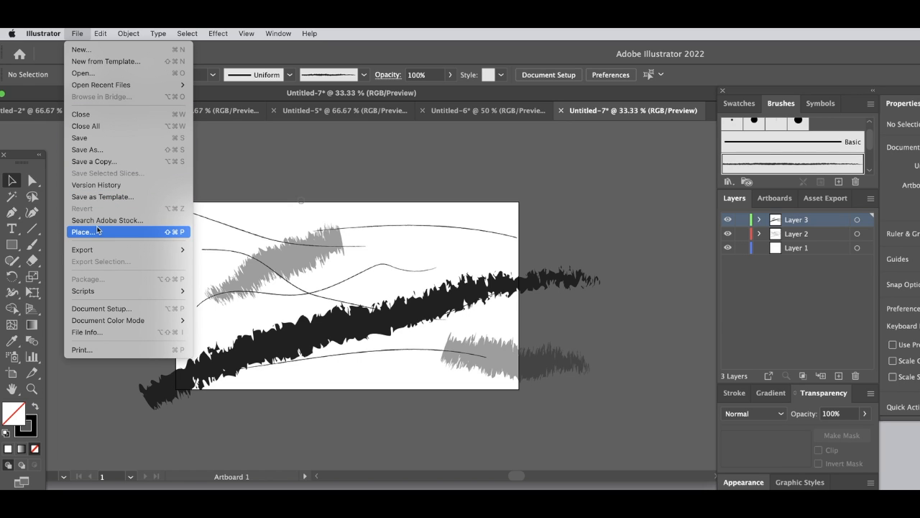
{"action": "mouse_move", "coordinate": [98, 252]}
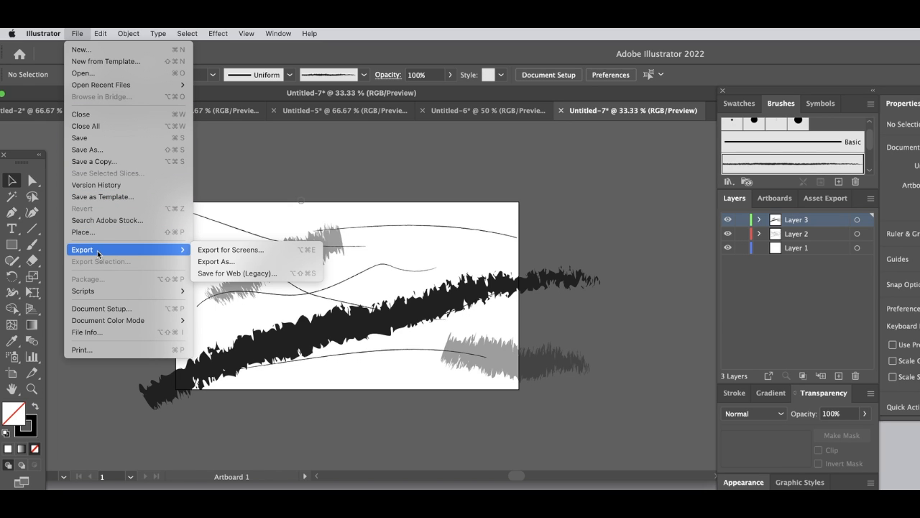
{"action": "left_click", "coordinate": [236, 273]}
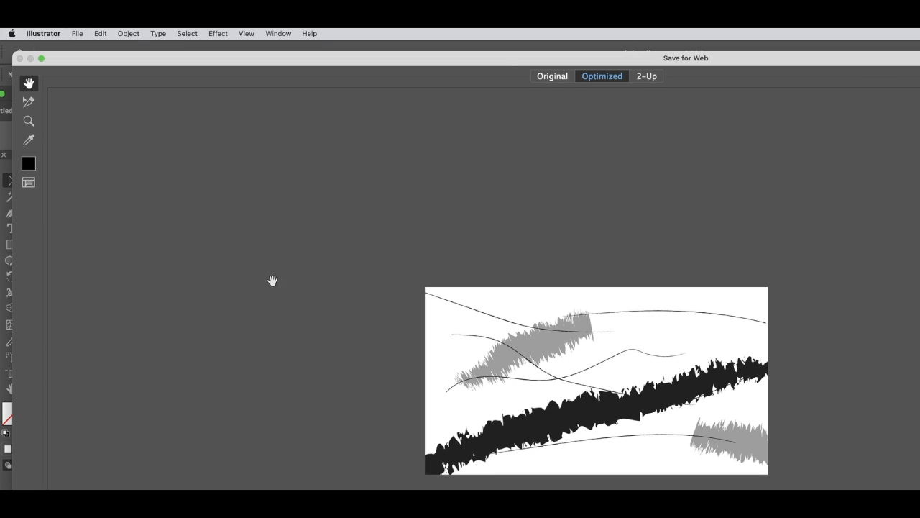
{"action": "left_click_drag", "start_coordinate": [919, 517], "coordinate": [919, 369]}
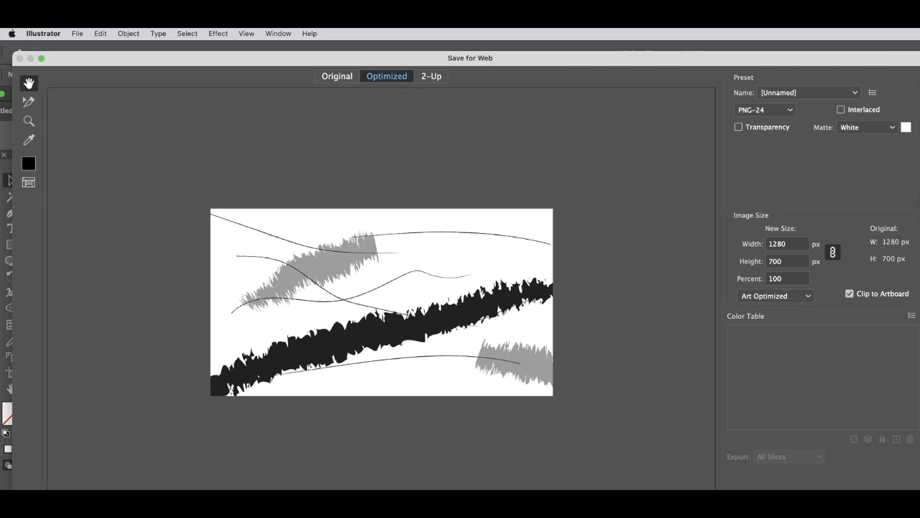
{"action": "key", "text": "Return"}
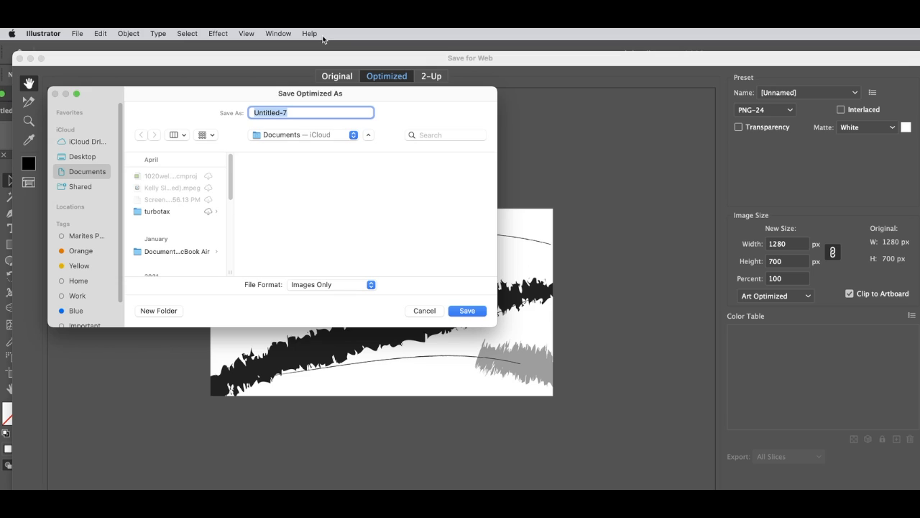
- Name the exported image disorder and save it in the Documents folder as images only
{"action": "type", "text": "te"}
{"action": "key", "text": "BackSpace"}
{"action": "key", "text": "BackSpace"}
{"action": "key", "text": "BackSpace"}
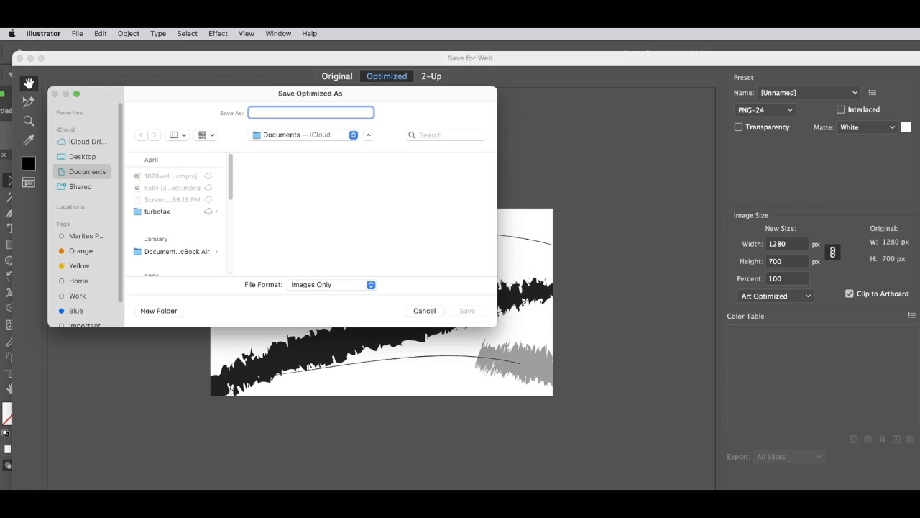
{"action": "type", "text": "disorder"}
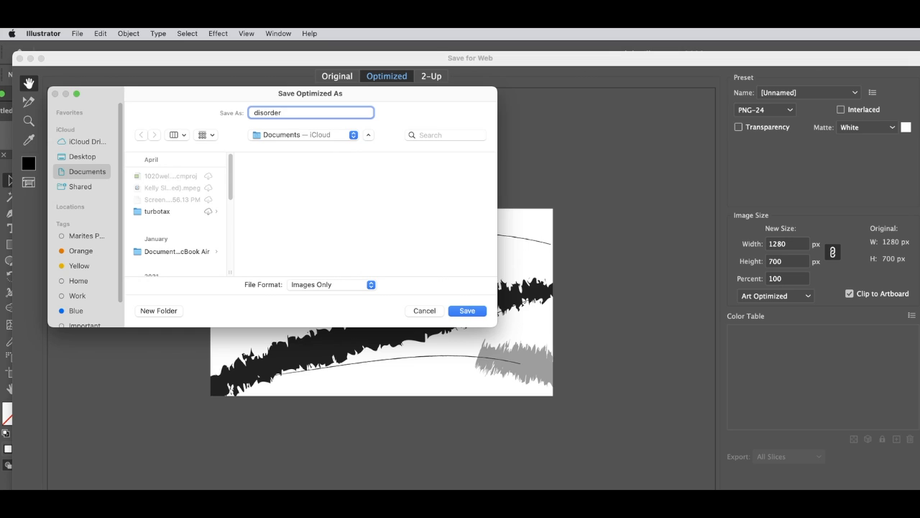
{"action": "key", "text": "Return"}
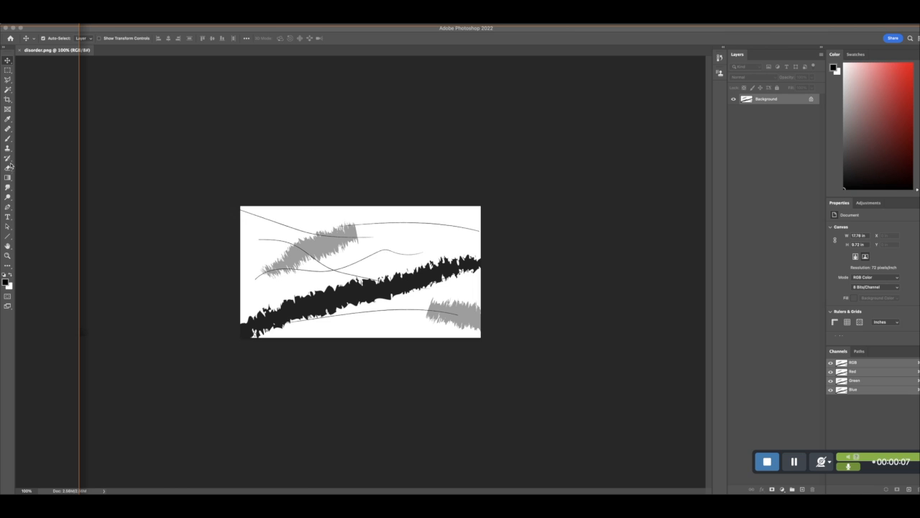
- Examine the exported disorder.png in Photoshop at fit-to-window, 100% and 200%, comparing it with the artboard original in Illustrator
{"action": "double_click", "coordinate": [7, 246]}
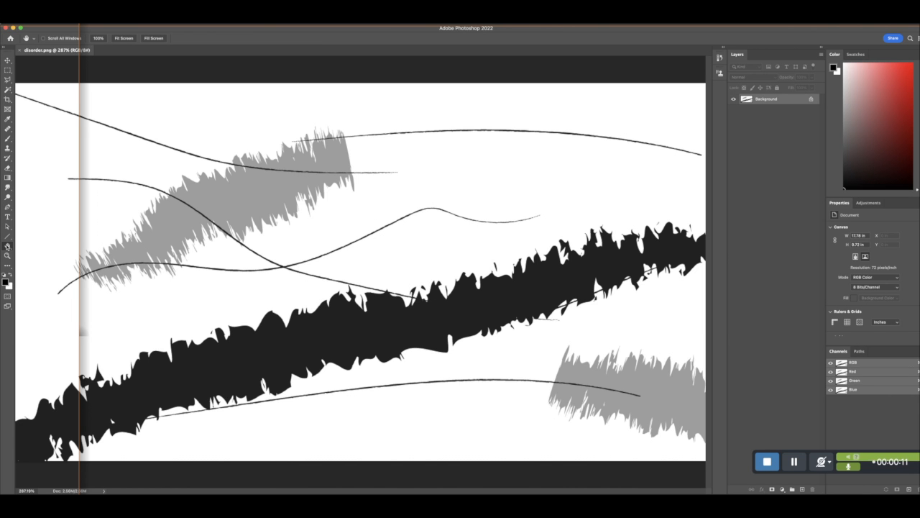
{"action": "key", "text": "super+1"}
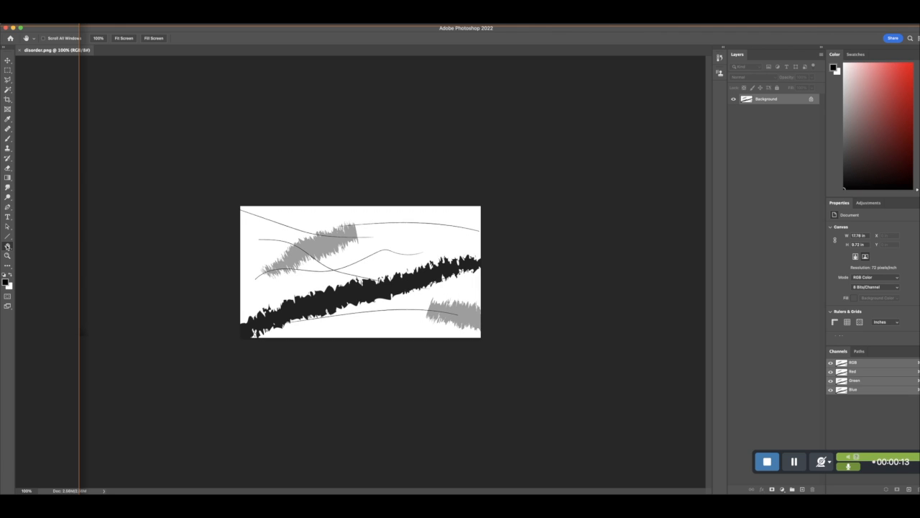
{"action": "key", "text": "super+equal"}
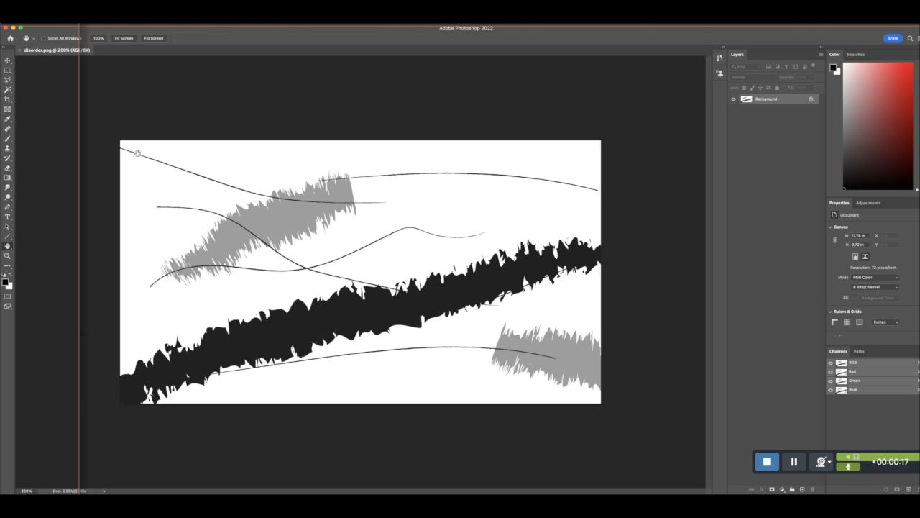
{"action": "key", "text": "super+Tab"}
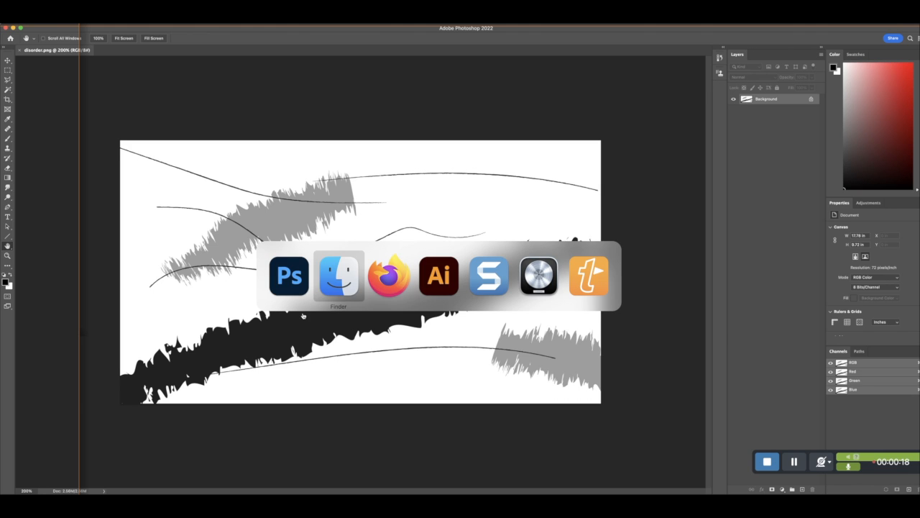
{"action": "left_click", "coordinate": [448, 274]}
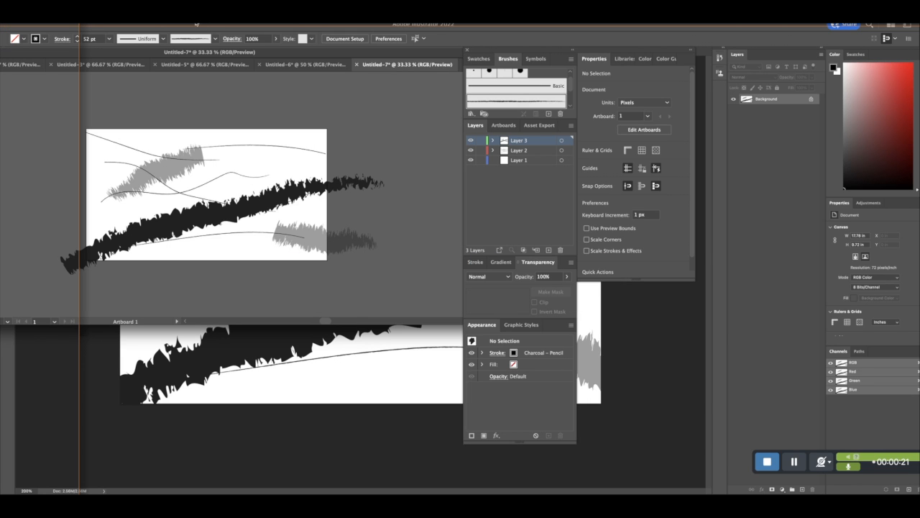
{"action": "key", "text": "super+Tab"}
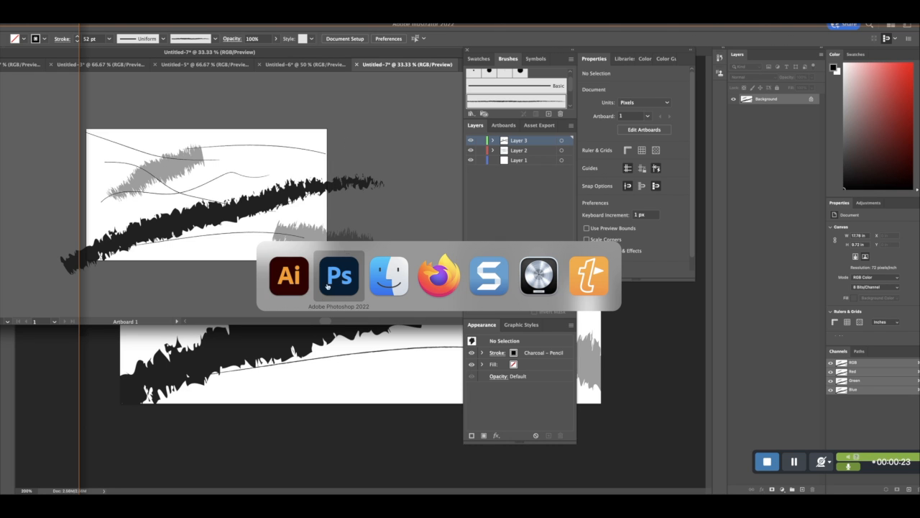
{"action": "left_click", "coordinate": [341, 282]}
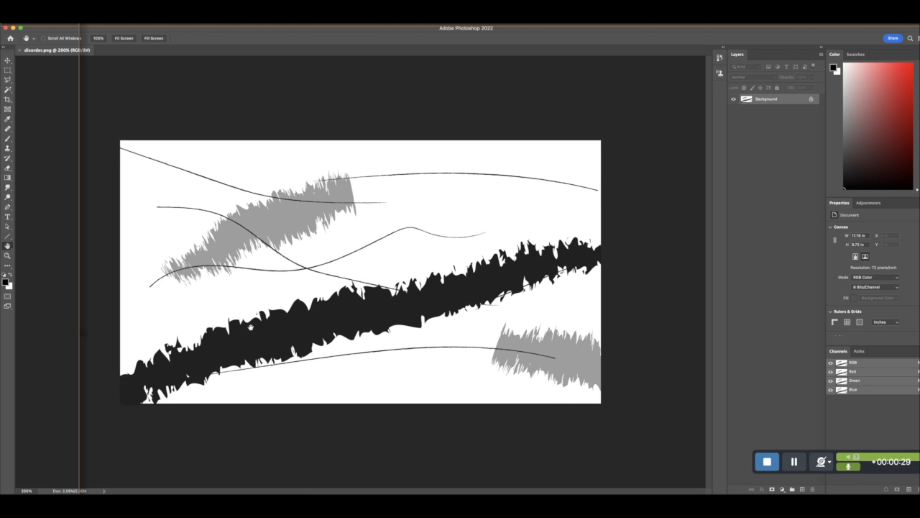
- Switch back to Illustrator and move the floating tool palette fully into view over the document
{"action": "key", "text": "super+Tab"}
{"action": "left_click", "coordinate": [336, 274]}
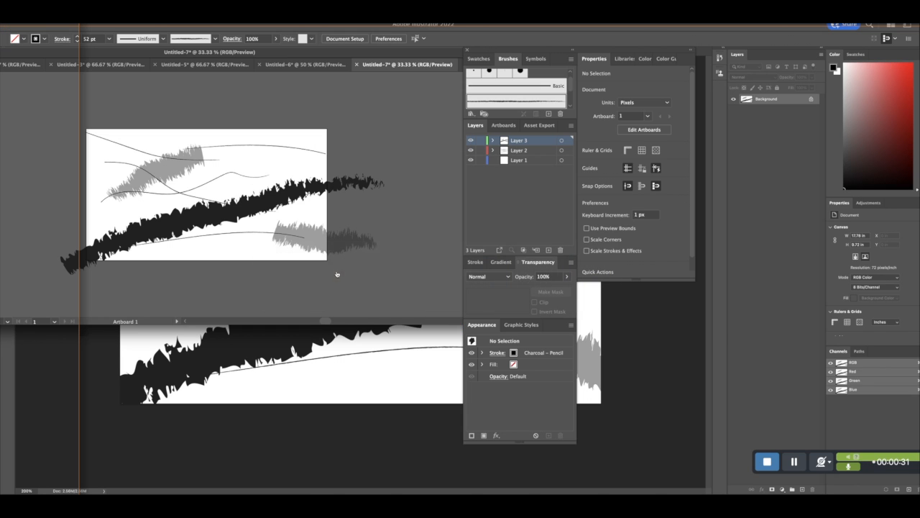
{"action": "left_click_drag", "start_coordinate": [1, 101], "coordinate": [115, 92]}
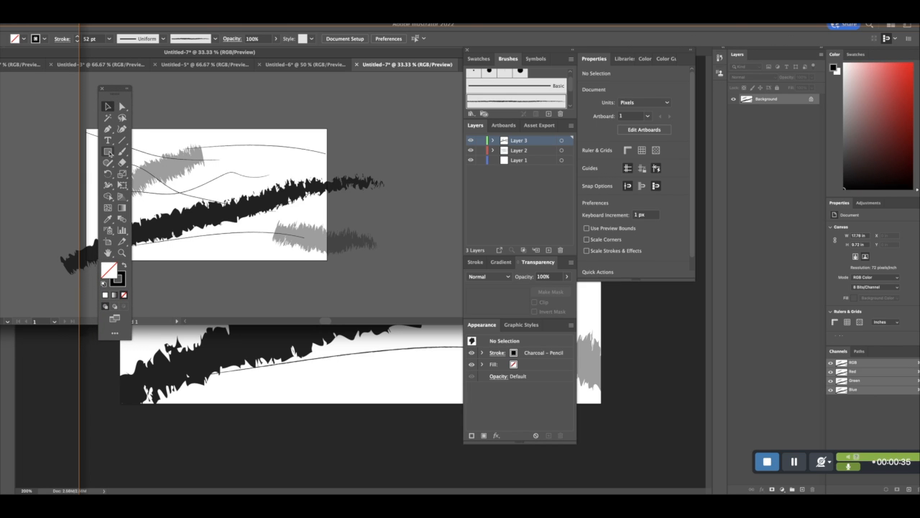